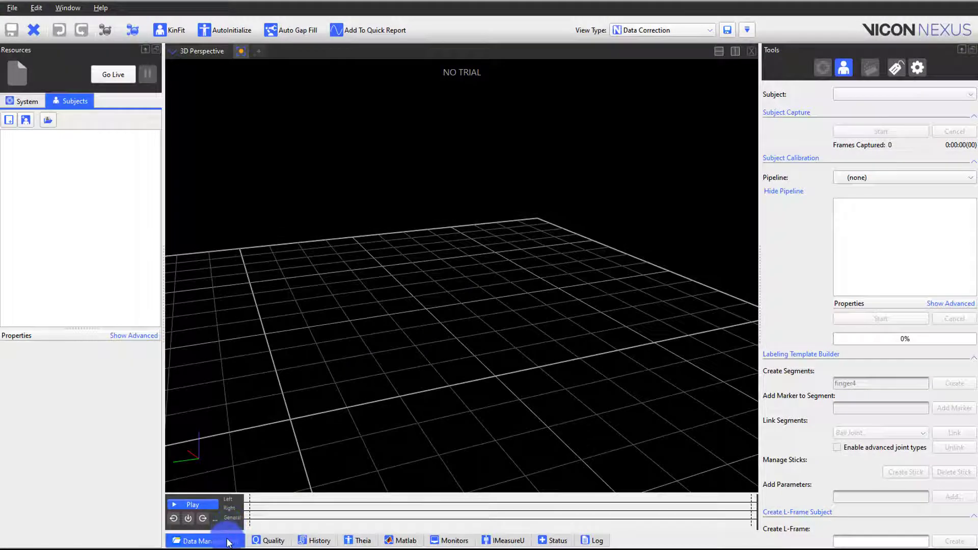
Step: Load the Static and ROM trial from Data Management and reconstruct its markers
{"action": "left_click", "coordinate": [228, 539]}
{"action": "double_click", "coordinate": [230, 444]}
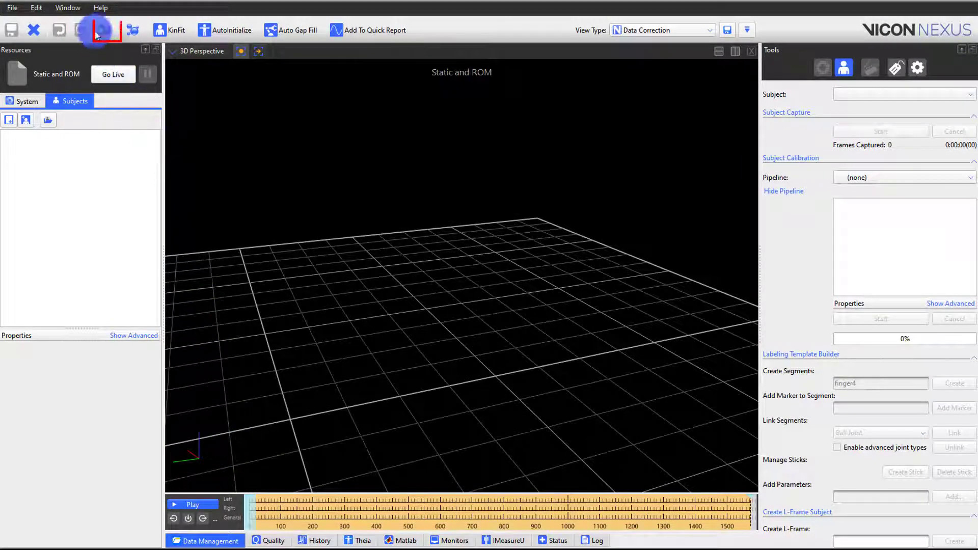
{"action": "left_click", "coordinate": [105, 31]}
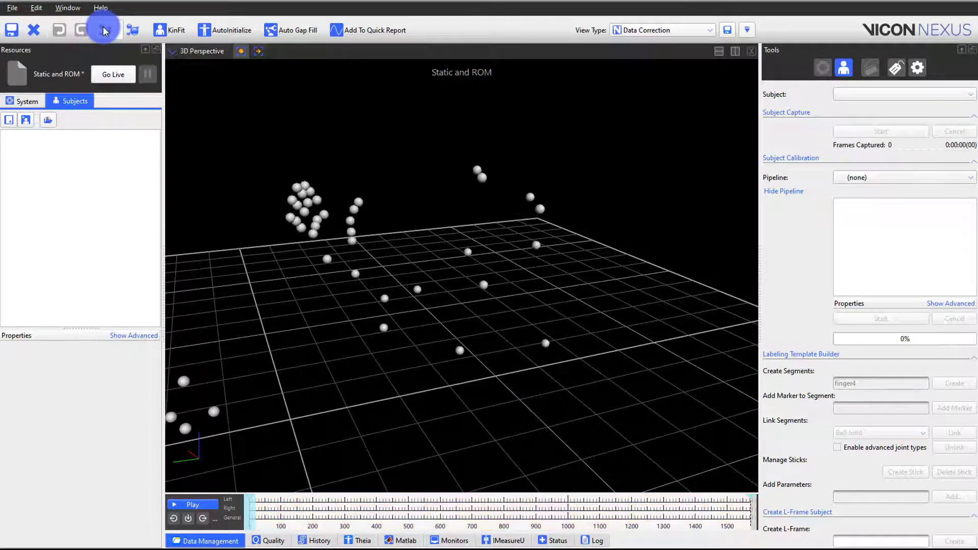
{"action": "left_click", "coordinate": [351, 297]}
{"action": "mouse_move", "coordinate": [352, 299]}
{"action": "left_mouse_down"}
{"action": "mouse_move", "coordinate": [295, 290]}
{"action": "mouse_move", "coordinate": [358, 302]}
{"action": "mouse_move", "coordinate": [389, 296]}
{"action": "mouse_move", "coordinate": [411, 271]}
{"action": "mouse_move", "coordinate": [387, 292]}
{"action": "mouse_move", "coordinate": [358, 286]}
{"action": "left_mouse_up"}
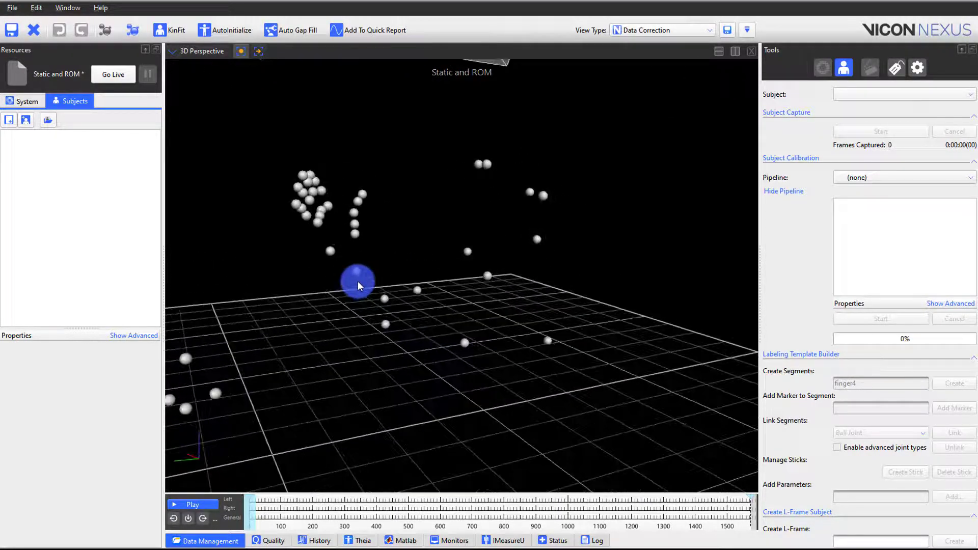
Step: Create a subject from the Upper_Limb template with its default name
{"action": "left_click", "coordinate": [25, 120]}
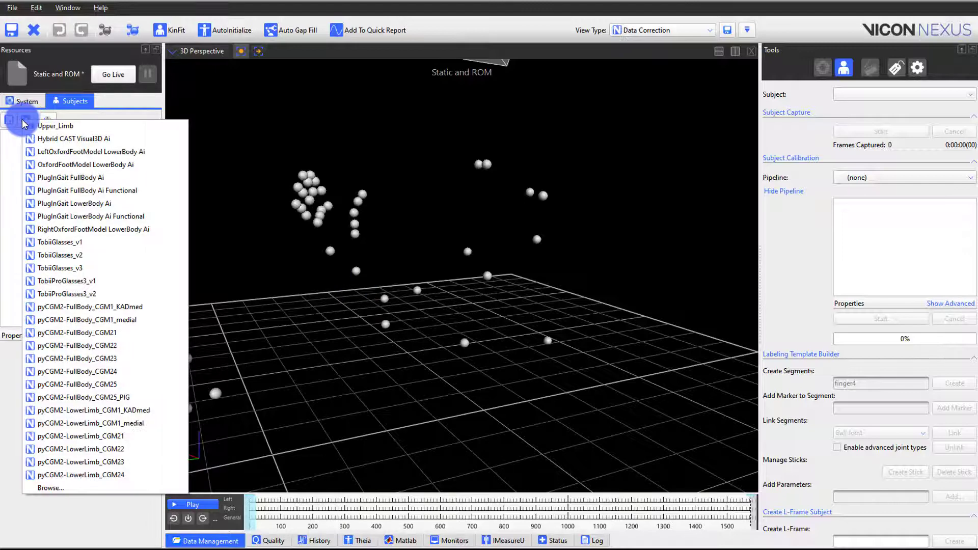
{"action": "left_click", "coordinate": [51, 126]}
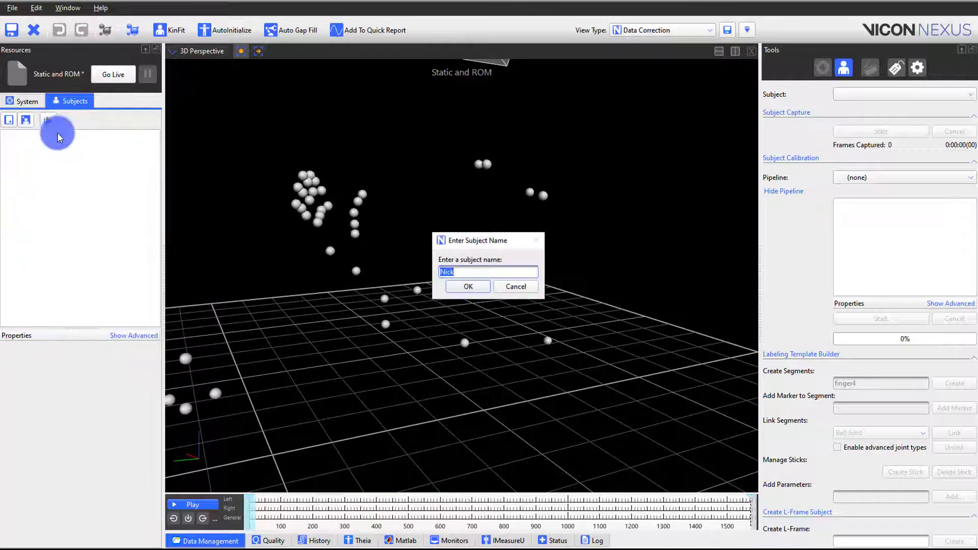
{"action": "left_click", "coordinate": [465, 286]}
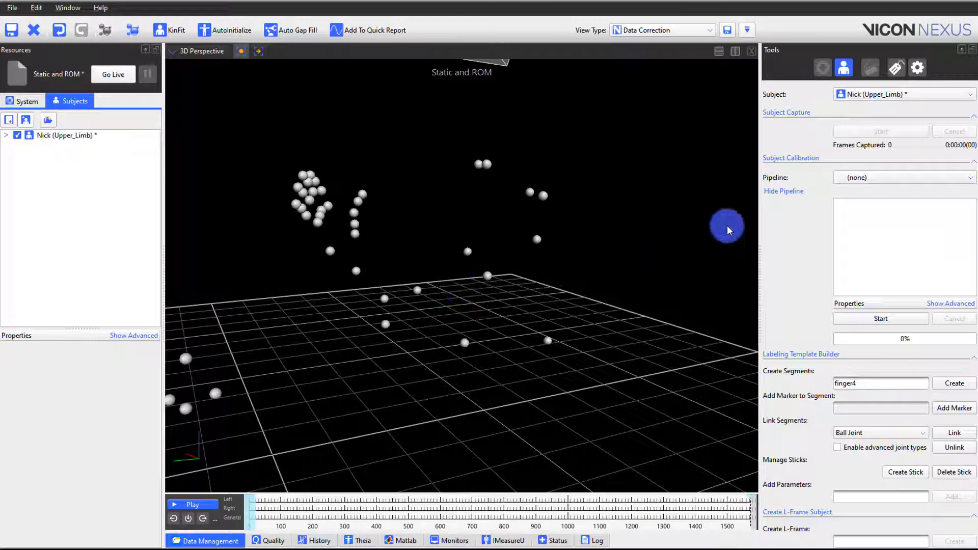
Step: Label the head markers RFHD, LFHD, RBHD and LBHD
{"action": "left_click", "coordinate": [896, 68]}
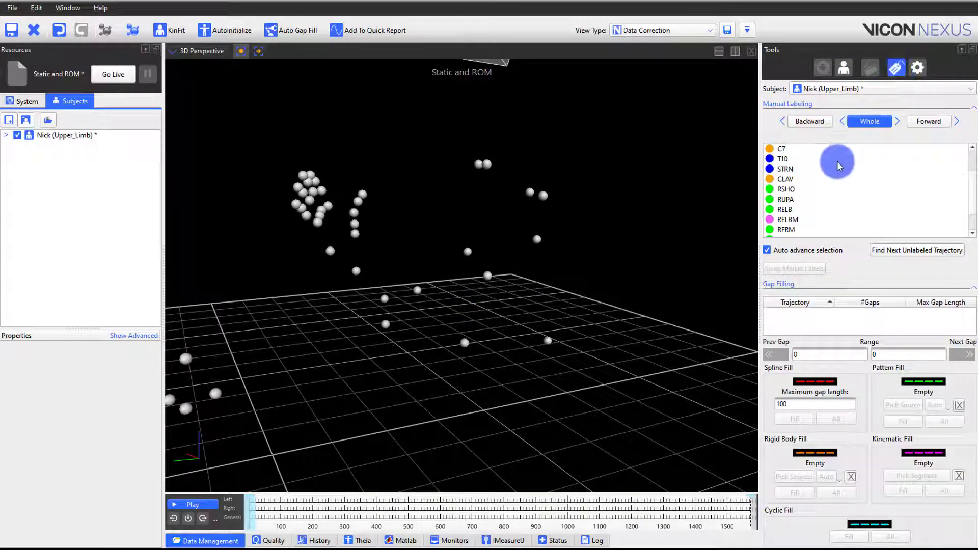
{"action": "scroll", "coordinate": [828, 155], "scroll_direction": "up", "scroll_amount": 2}
{"action": "left_click", "coordinate": [814, 148]}
{"action": "left_click_drag", "start_coordinate": [723, 194], "coordinate": [415, 277]}
{"action": "left_click", "coordinate": [434, 177]}
{"action": "left_click", "coordinate": [414, 278]}
{"action": "left_click", "coordinate": [481, 323]}
{"action": "left_click", "coordinate": [453, 331]}
Step: Label the trunk markers C7, T10 and the next two trunk markers
{"action": "mouse_move", "coordinate": [453, 331]}
{"action": "left_mouse_down"}
{"action": "mouse_move", "coordinate": [327, 332]}
{"action": "mouse_move", "coordinate": [410, 349]}
{"action": "left_mouse_up"}
{"action": "left_click", "coordinate": [411, 349]}
{"action": "left_click", "coordinate": [444, 368]}
{"action": "left_click", "coordinate": [458, 416]}
{"action": "left_click", "coordinate": [484, 365]}
Step: Label the right-arm markers down to the RWRA and RWRB wrist markers
{"action": "left_click_drag", "start_coordinate": [484, 365], "coordinate": [581, 305]}
{"action": "left_click", "coordinate": [524, 343]}
{"action": "left_click", "coordinate": [530, 326]}
{"action": "left_click", "coordinate": [601, 350]}
{"action": "left_click", "coordinate": [581, 306]}
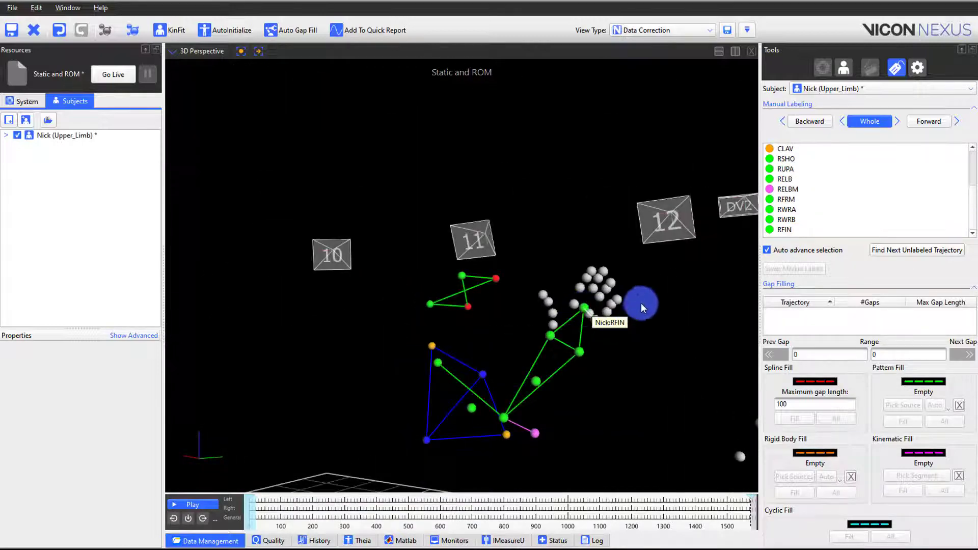
{"action": "left_click_drag", "start_coordinate": [643, 300], "coordinate": [471, 370]}
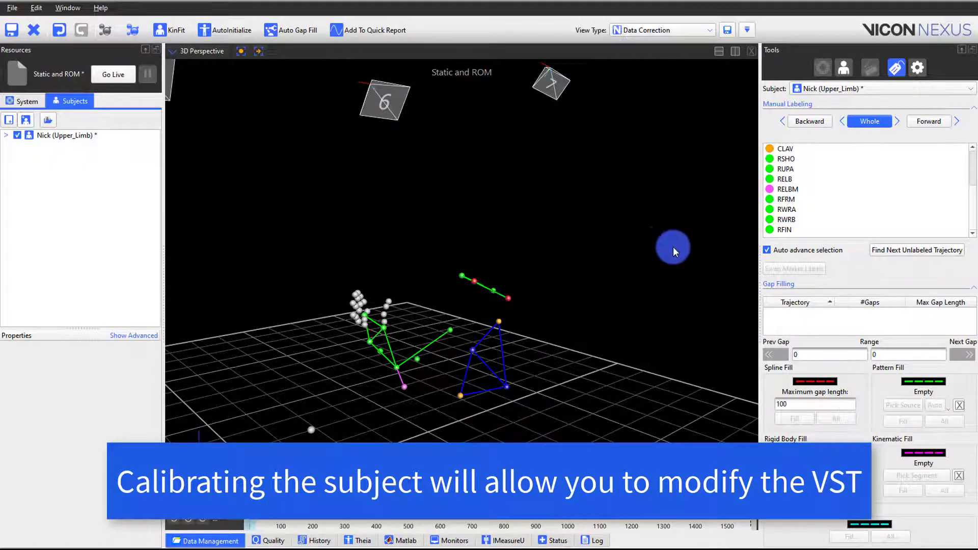
{"action": "left_click_drag", "start_coordinate": [662, 239], "coordinate": [564, 248]}
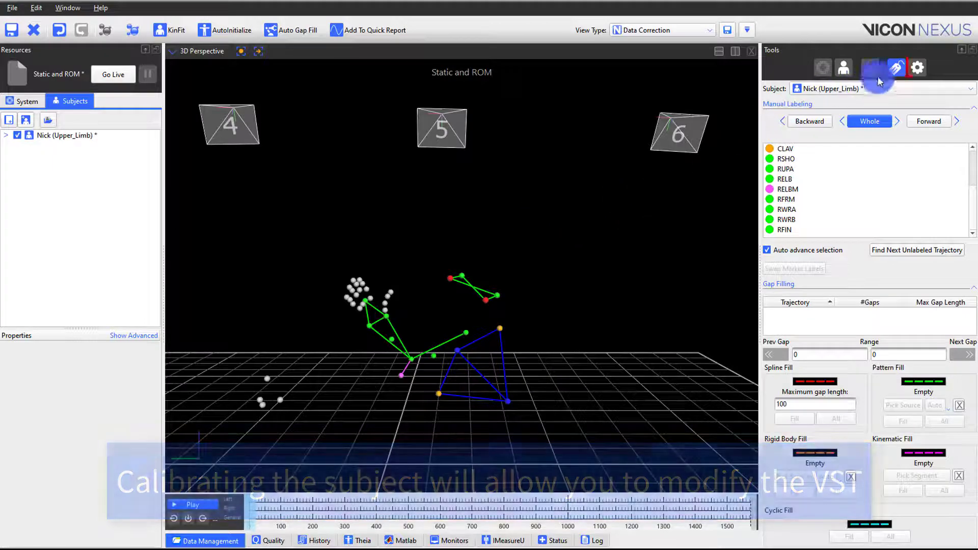
Step: Run Auto Initialize Labeling with Autolabel Static Frame and Remove Calibration Markers unchecked
{"action": "left_click", "coordinate": [922, 69]}
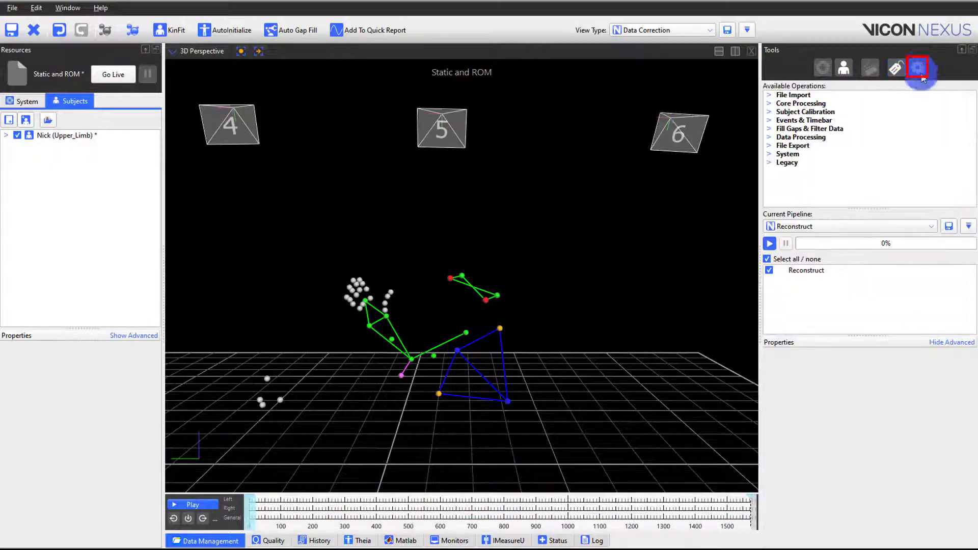
{"action": "left_click", "coordinate": [911, 224]}
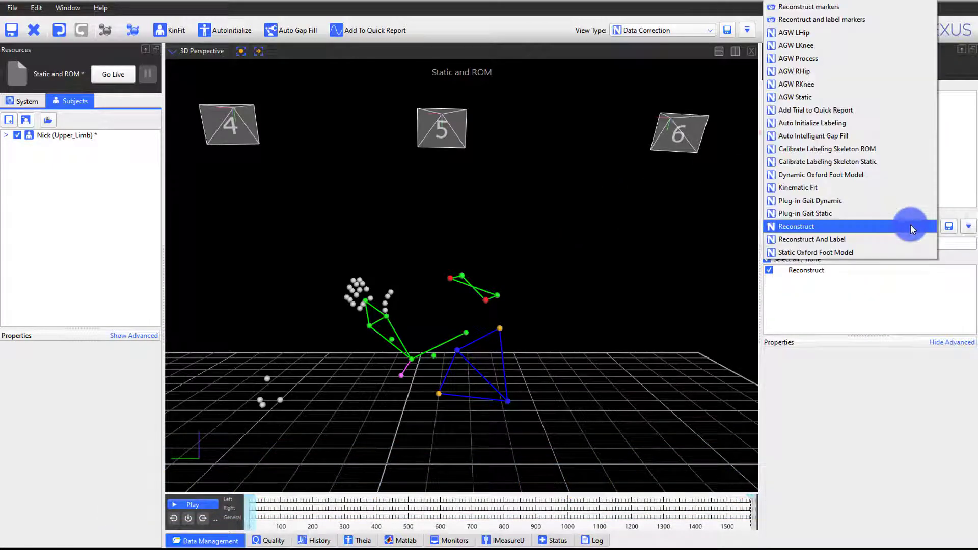
{"action": "left_click", "coordinate": [883, 126]}
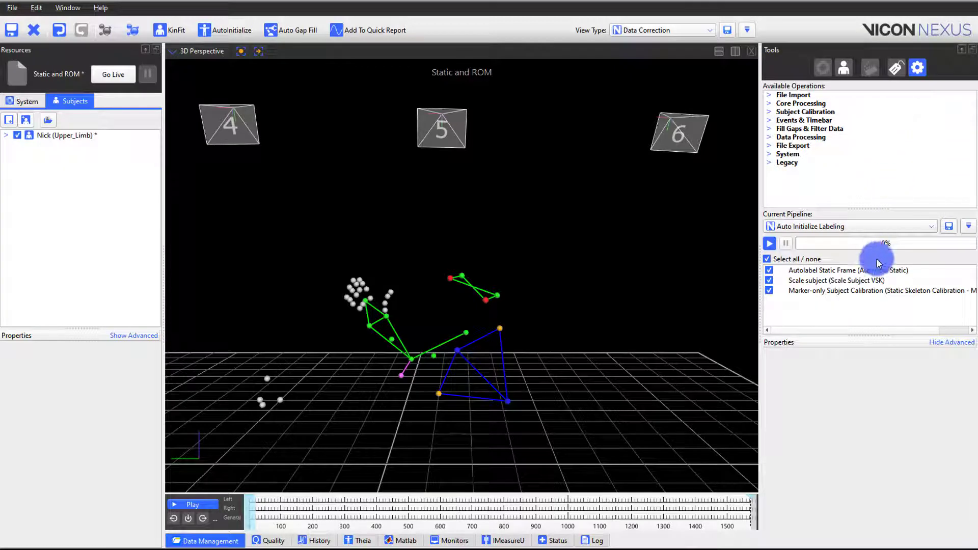
{"action": "left_click", "coordinate": [769, 270]}
{"action": "left_click", "coordinate": [814, 281]}
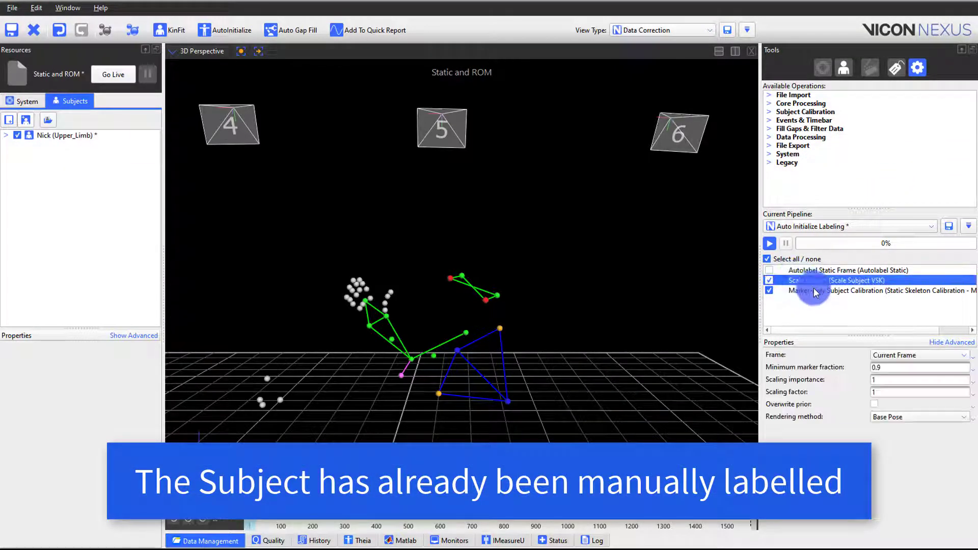
{"action": "left_click", "coordinate": [926, 293]}
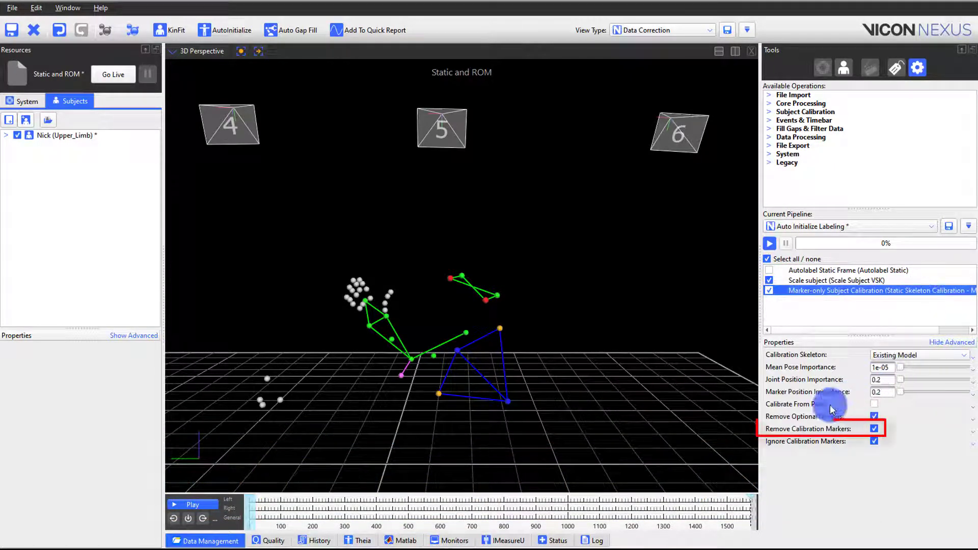
{"action": "left_click", "coordinate": [873, 429]}
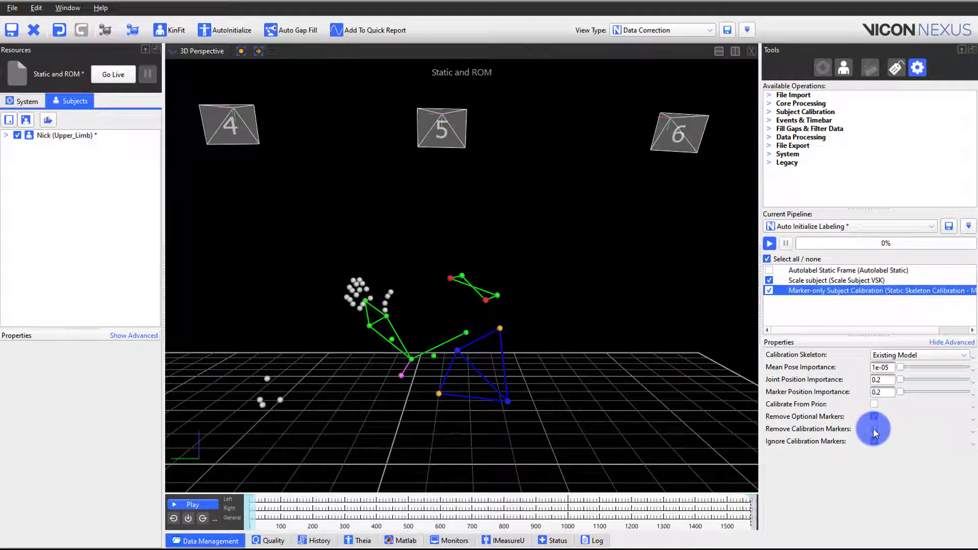
{"action": "left_click", "coordinate": [770, 243]}
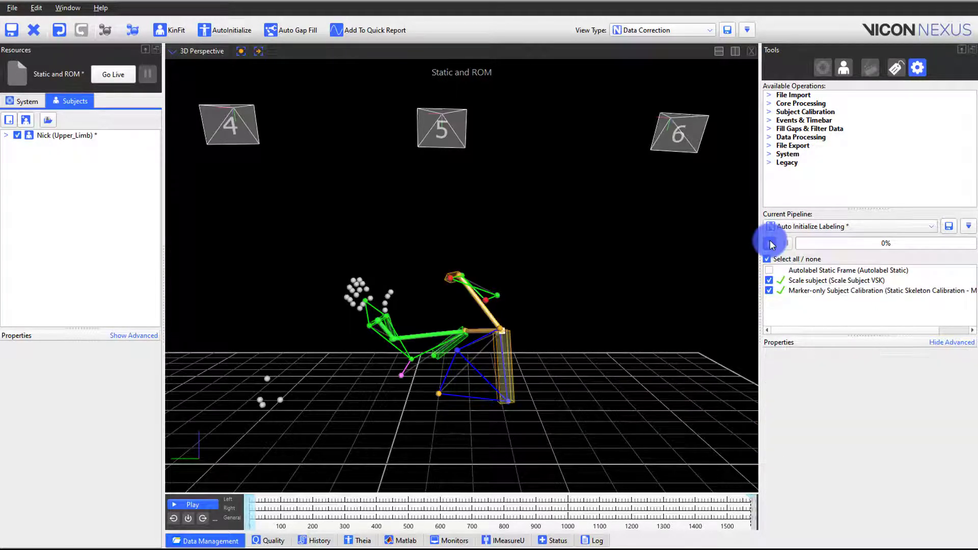
{"action": "left_click", "coordinate": [767, 272]}
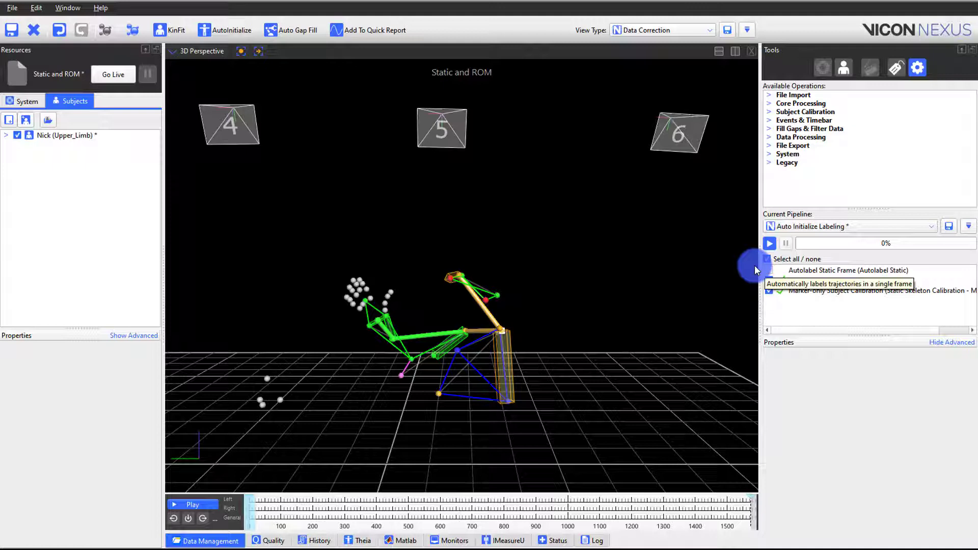
Step: Create the Right_Thumb segment with its origin and primary axis markers
{"action": "left_click", "coordinate": [844, 68]}
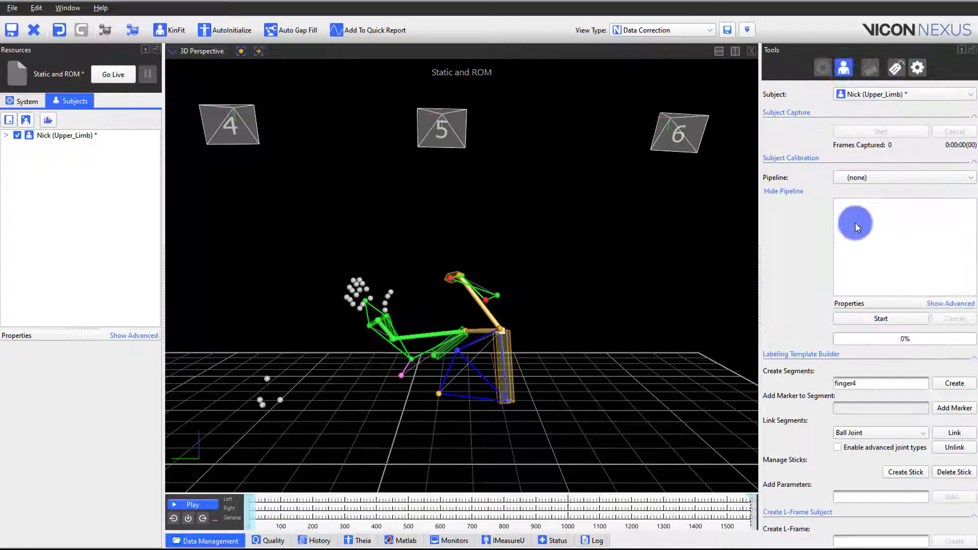
{"action": "left_click_drag", "start_coordinate": [875, 382], "coordinate": [817, 381]}
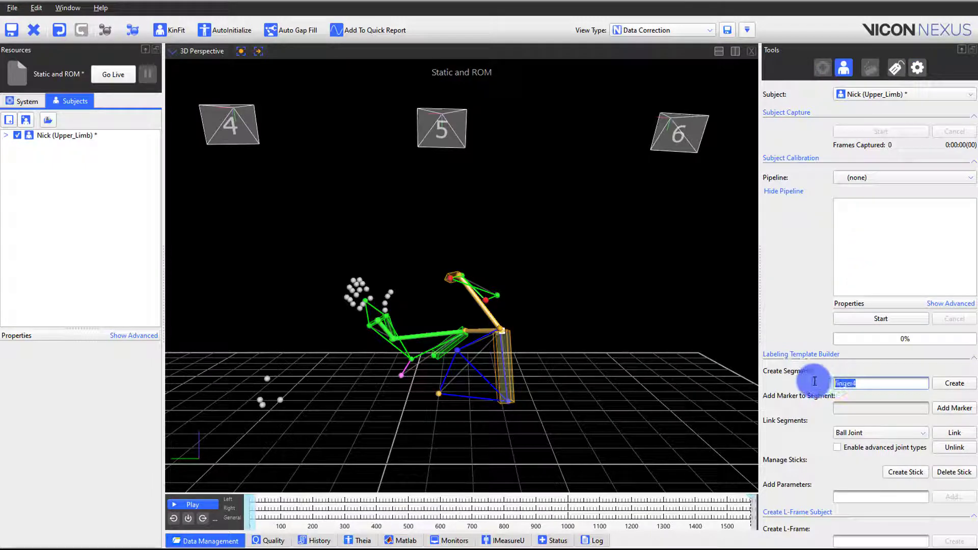
{"action": "type", "text": "Thumb"}
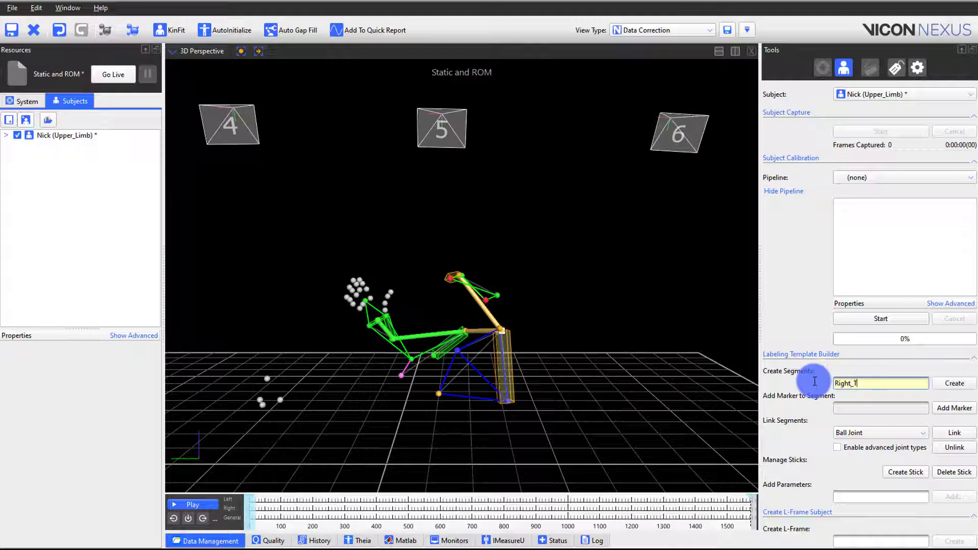
{"action": "left_click", "coordinate": [955, 383]}
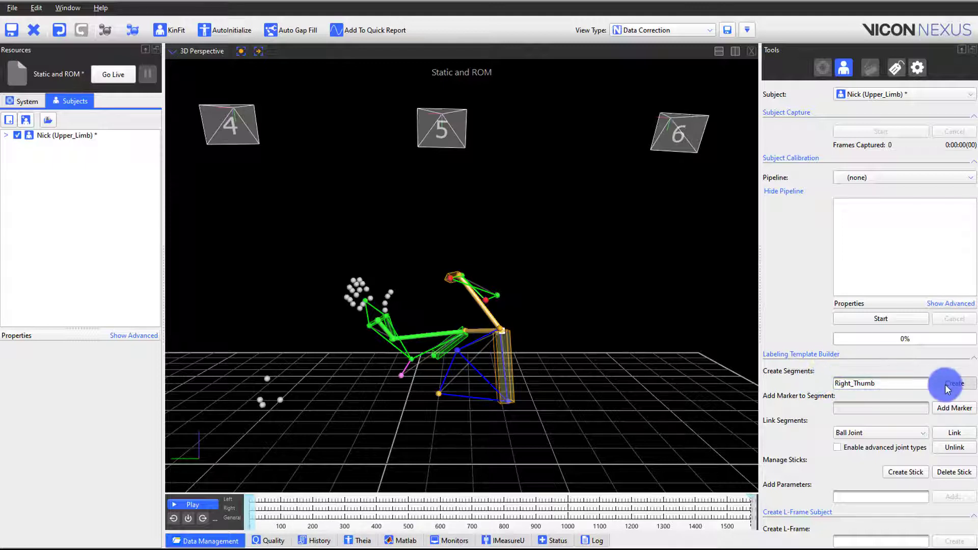
{"action": "left_click", "coordinate": [384, 305]}
{"action": "left_click", "coordinate": [383, 306]}
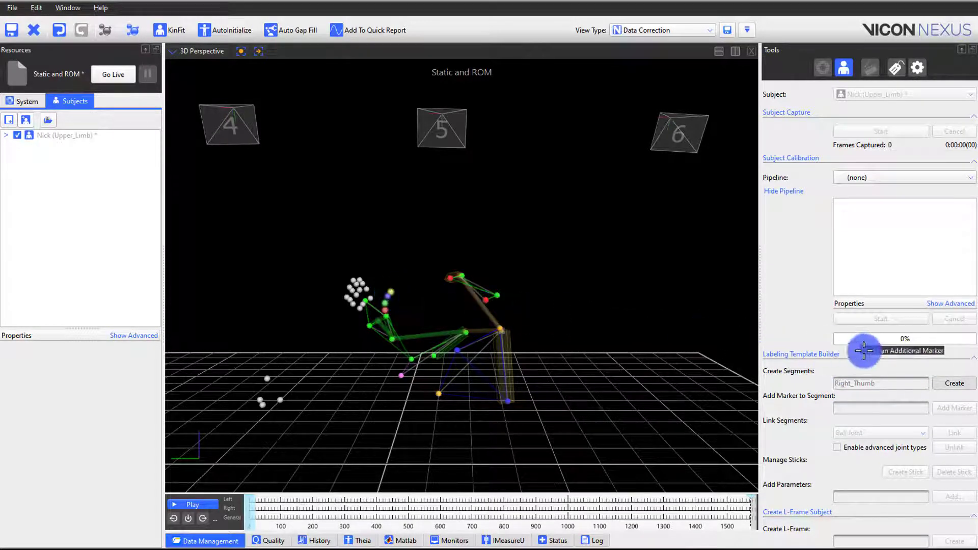
{"action": "left_click", "coordinate": [955, 383]}
Step: Create the Right_Index and Right_Middle finger segments
{"action": "left_click_drag", "start_coordinate": [910, 385], "coordinate": [854, 397]}
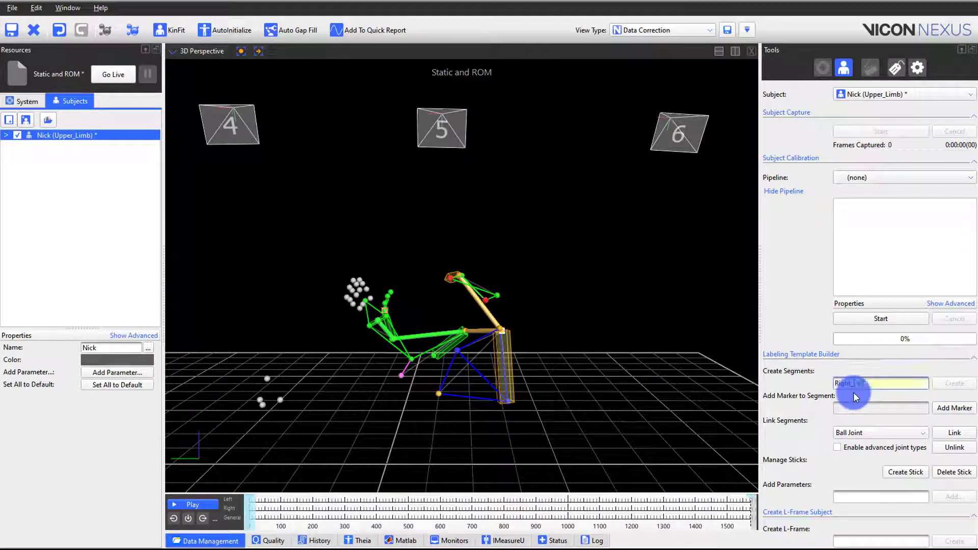
{"action": "type", "text": "Index"}
{"action": "left_click", "coordinate": [946, 382]}
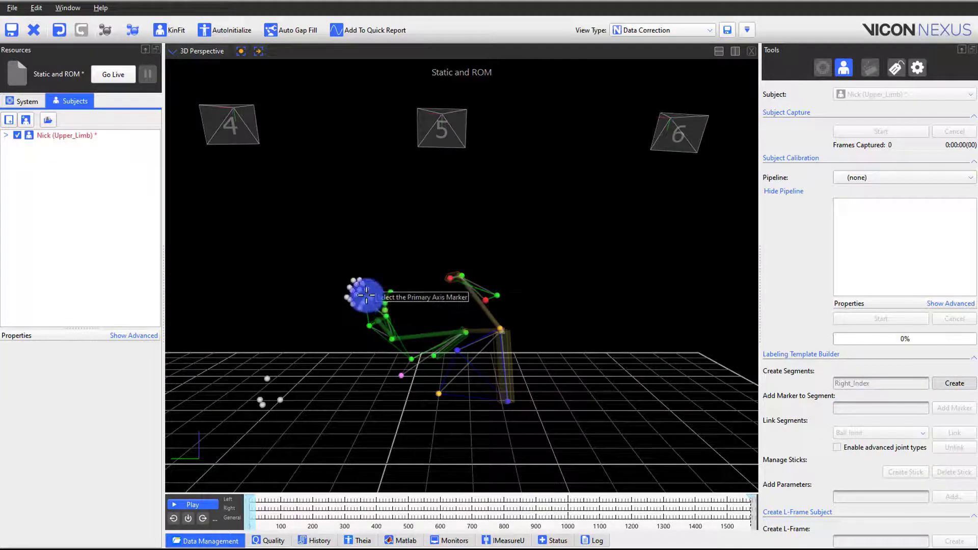
{"action": "left_click", "coordinate": [356, 281]}
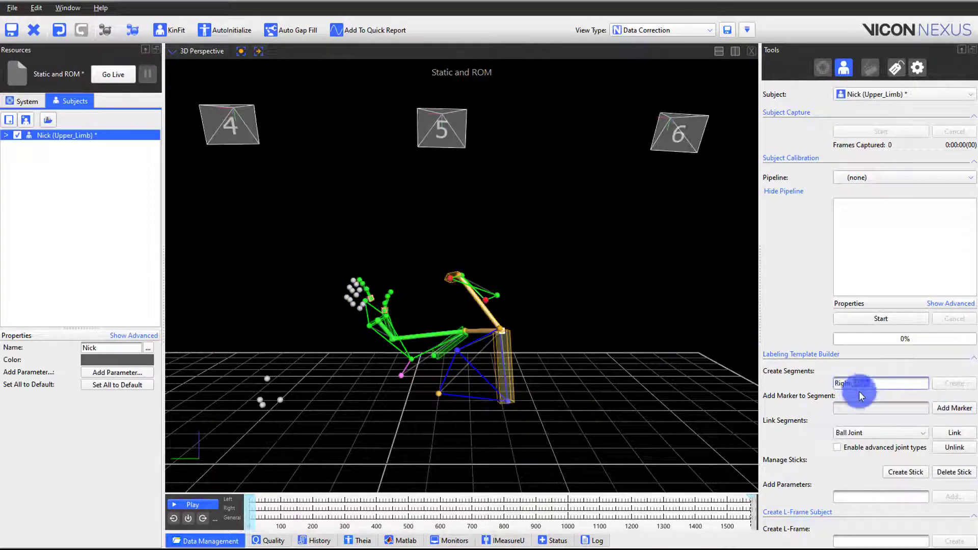
{"action": "type", "text": "Middle"}
{"action": "left_click", "coordinate": [947, 383]}
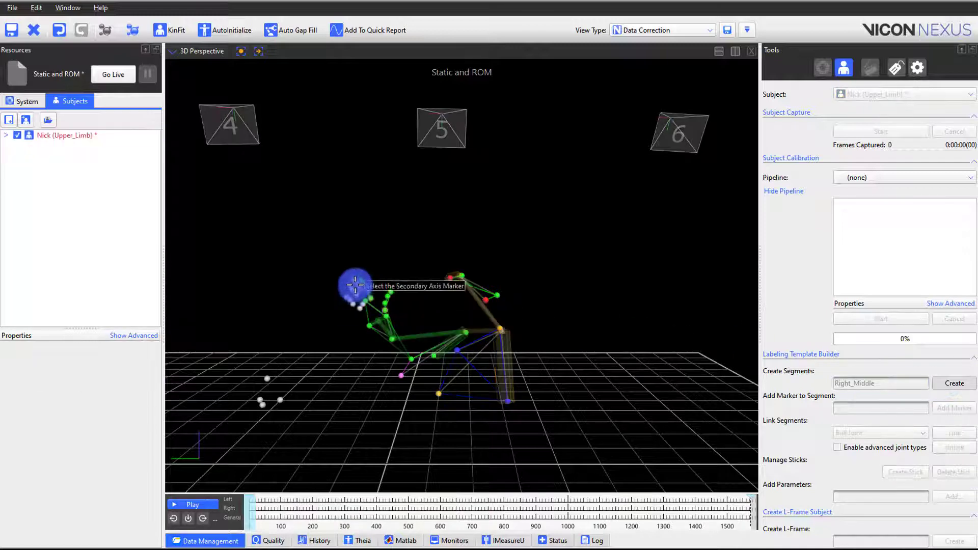
Step: Create the Right_Ring segment with its axis markers, then the Right_Pinky segment
{"action": "left_click", "coordinate": [862, 387]}
{"action": "key", "text": "BackSpace"}
{"action": "key", "text": "BackSpace"}
{"action": "key", "text": "BackSpace"}
{"action": "key", "text": "BackSpace"}
{"action": "key", "text": "BackSpace"}
{"action": "key", "text": "BackSpace"}
{"action": "type", "text": "Ring"}
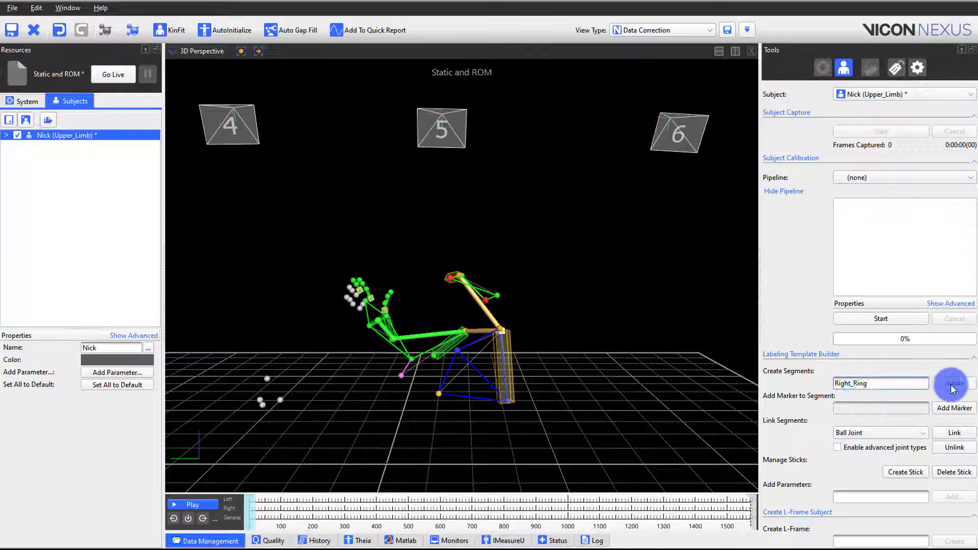
{"action": "left_click", "coordinate": [945, 386]}
{"action": "left_click", "coordinate": [351, 288]}
{"action": "left_click", "coordinate": [353, 284]}
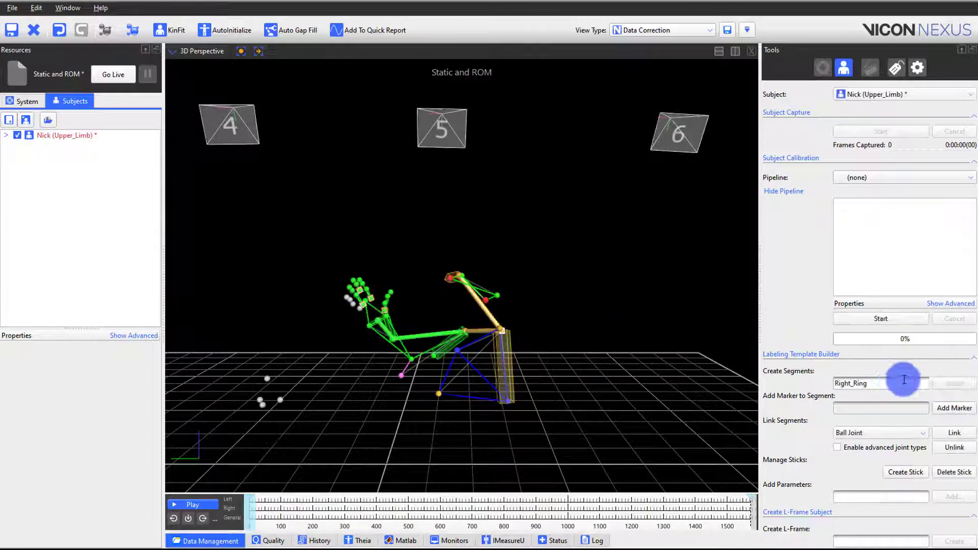
{"action": "double_click", "coordinate": [860, 383]}
{"action": "type", "text": "Pinky"}
{"action": "left_click", "coordinate": [947, 383]}
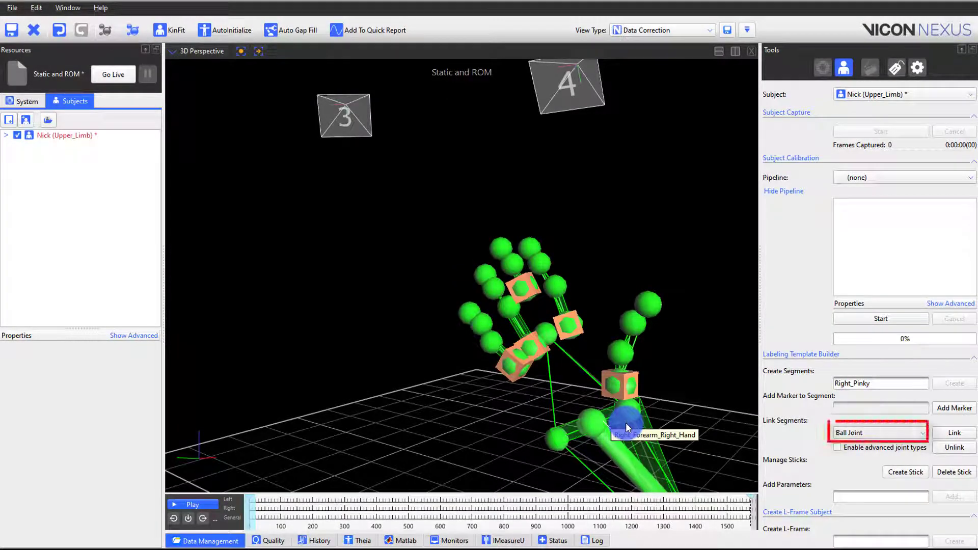
Step: Ball-joint Right_Thumb, another finger segment and Right_Ring to Right_Hand
{"action": "left_click", "coordinate": [953, 432]}
{"action": "left_click", "coordinate": [571, 423]}
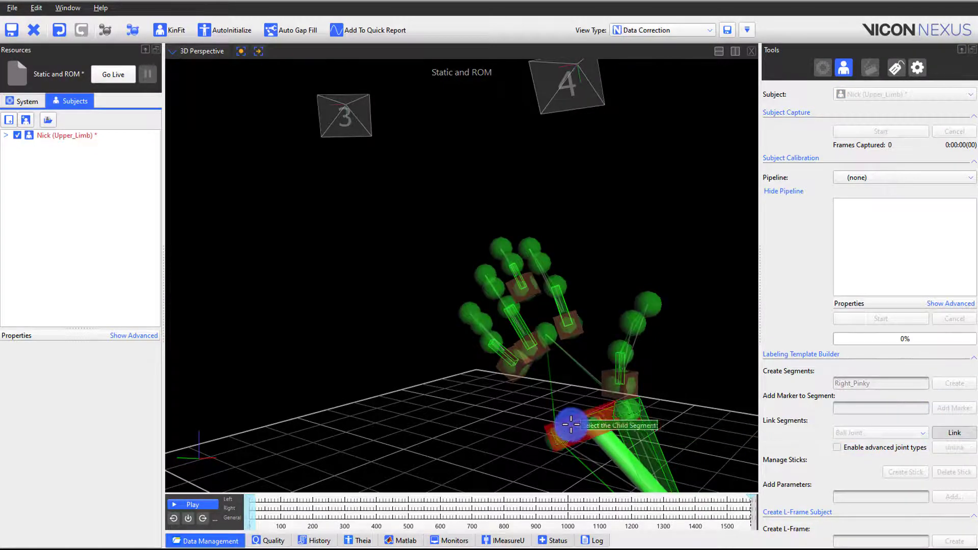
{"action": "left_click", "coordinate": [615, 370]}
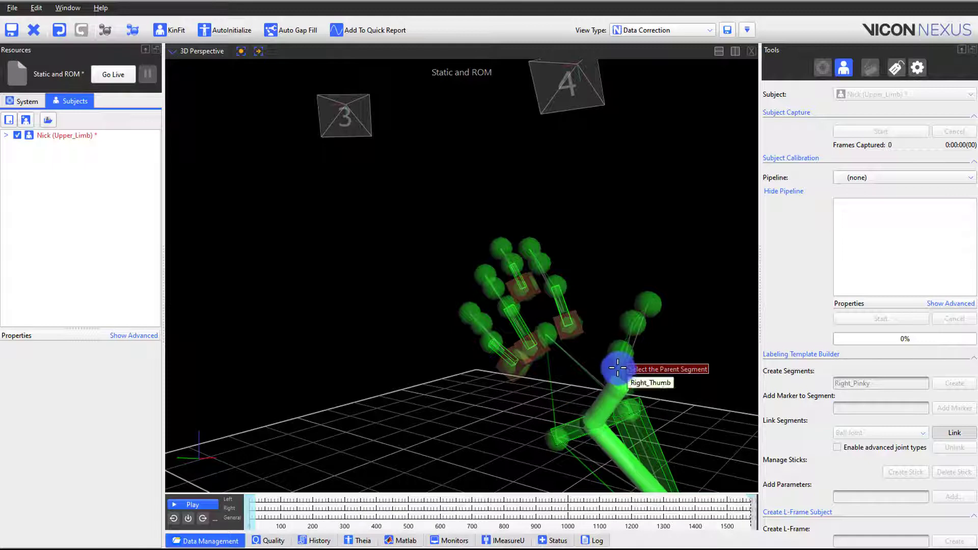
{"action": "left_click", "coordinate": [572, 424]}
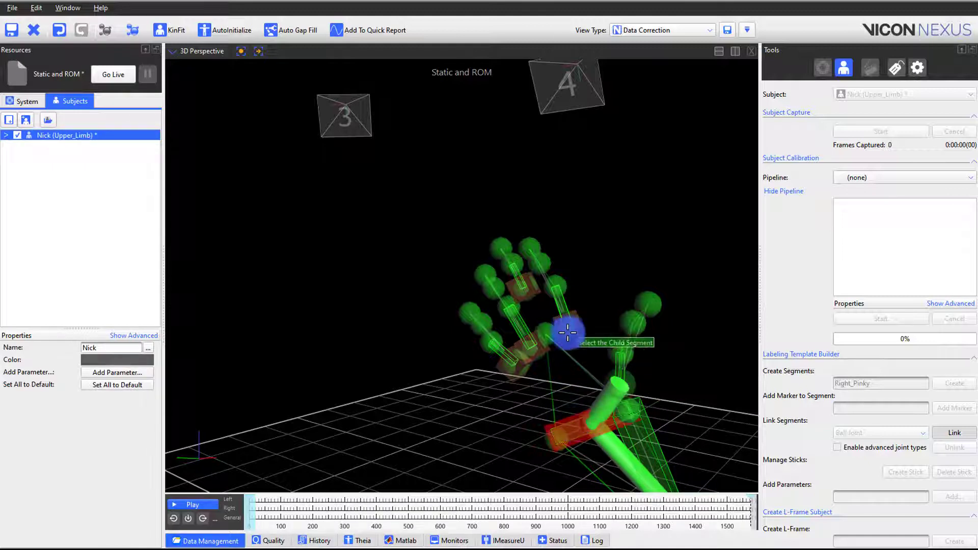
{"action": "left_click", "coordinate": [566, 308]}
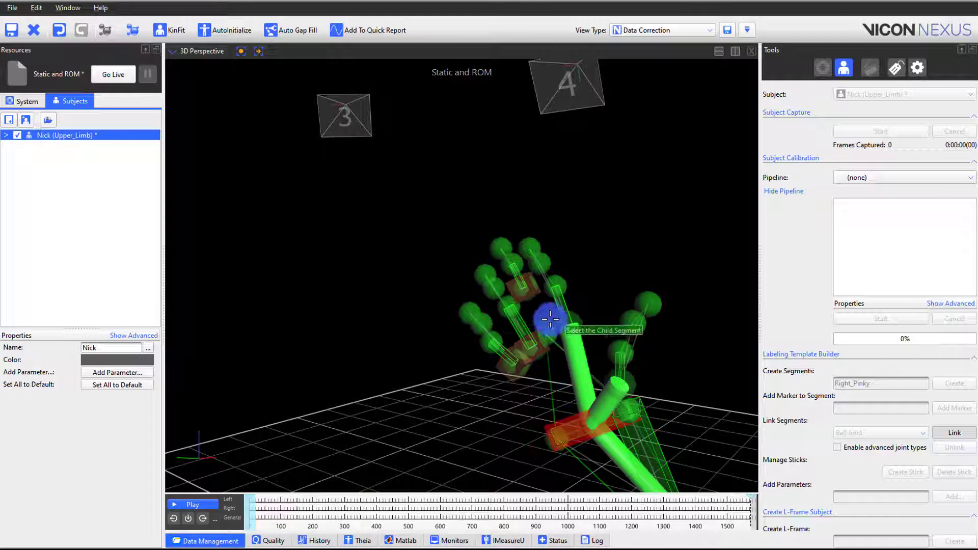
{"action": "left_click", "coordinate": [518, 293]}
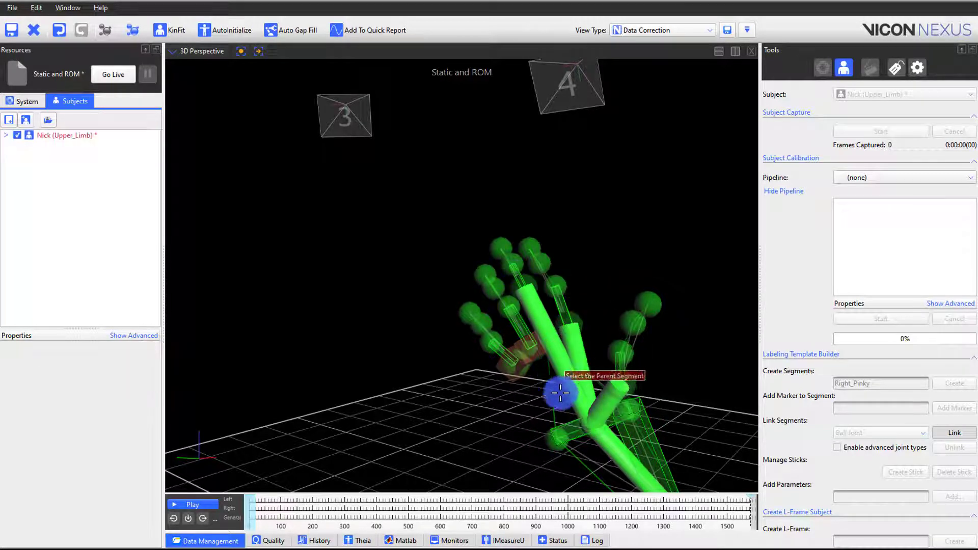
{"action": "left_click", "coordinate": [573, 422]}
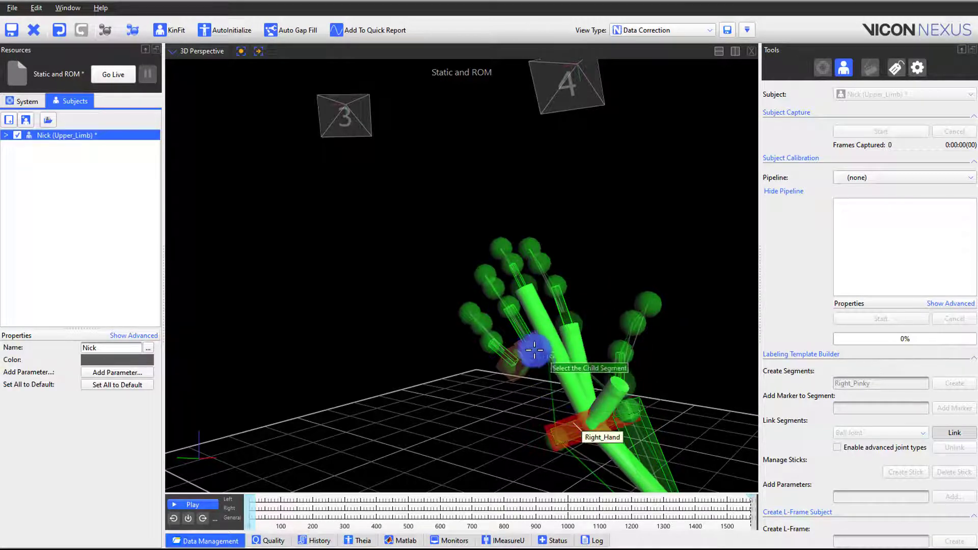
{"action": "left_click", "coordinate": [518, 326]}
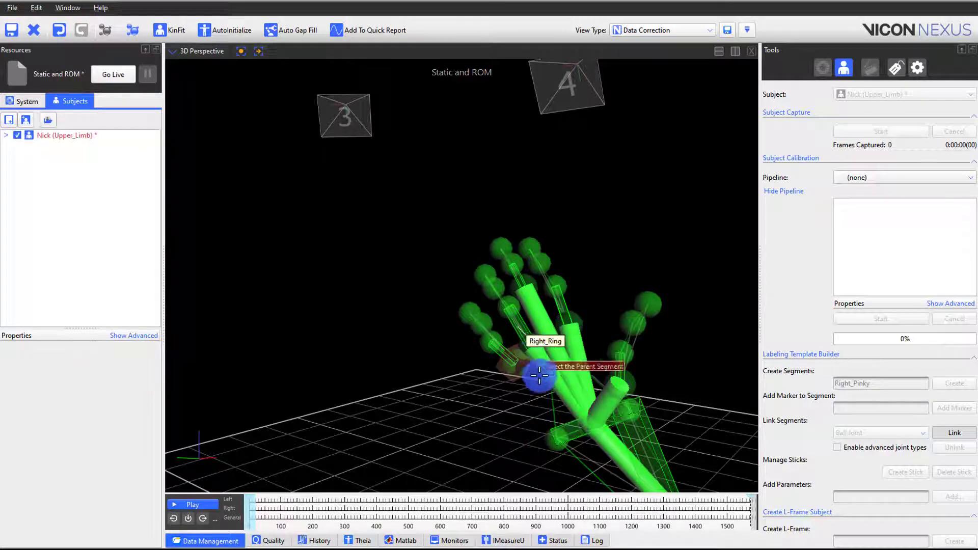
Step: Link Right_Pinky to Right_Hand as the final joint
{"action": "left_click", "coordinate": [571, 426]}
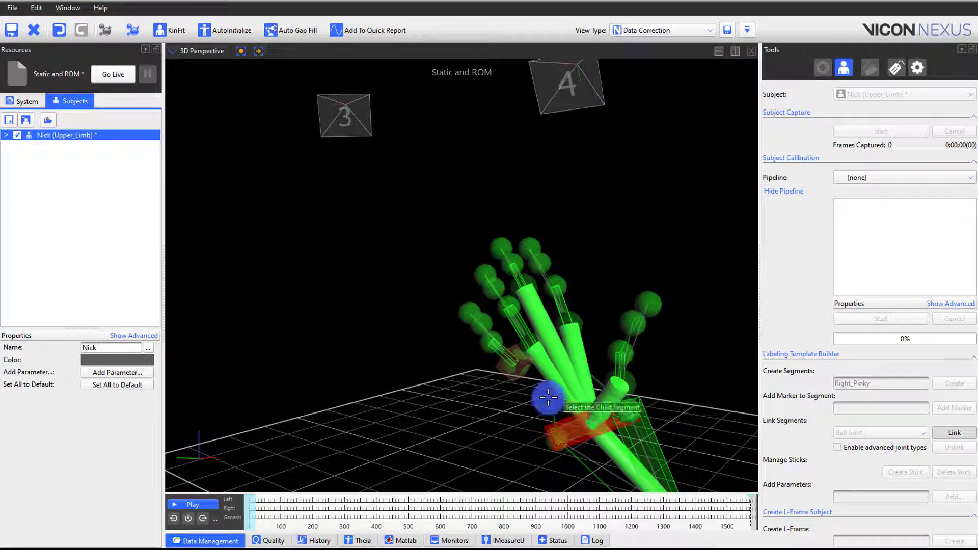
{"action": "left_click", "coordinate": [501, 350]}
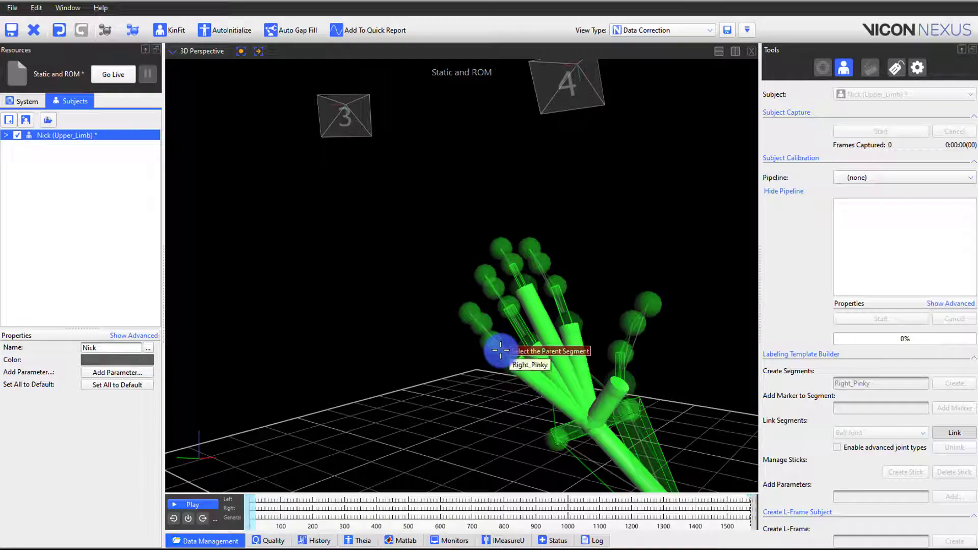
{"action": "left_click", "coordinate": [616, 376]}
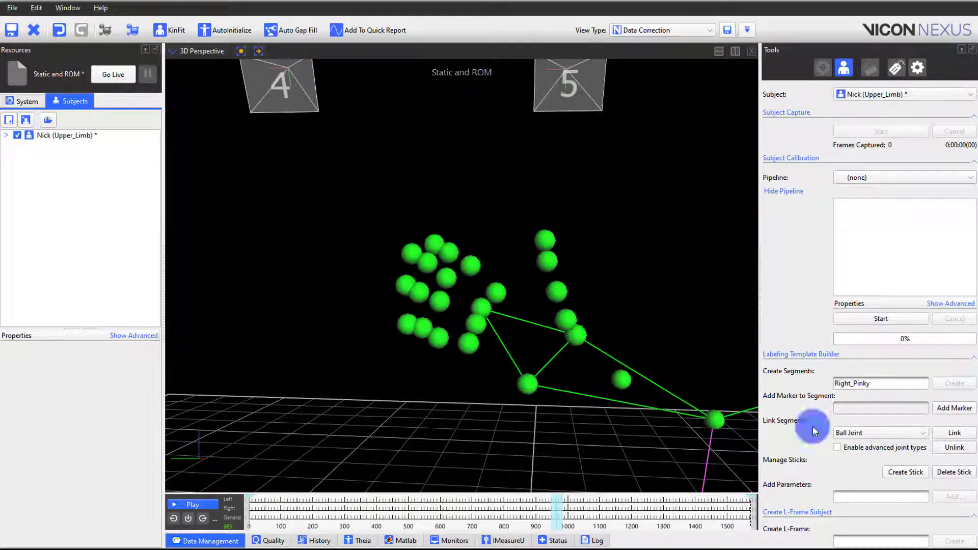
Step: Recolour the selected finger markers and join finger marker pairs with sticks
{"action": "mouse_move", "coordinate": [307, 213]}
{"action": "left_mouse_down"}
{"action": "mouse_move", "coordinate": [489, 367]}
{"action": "mouse_move", "coordinate": [585, 356]}
{"action": "left_mouse_up"}
{"action": "left_click", "coordinate": [8, 372]}
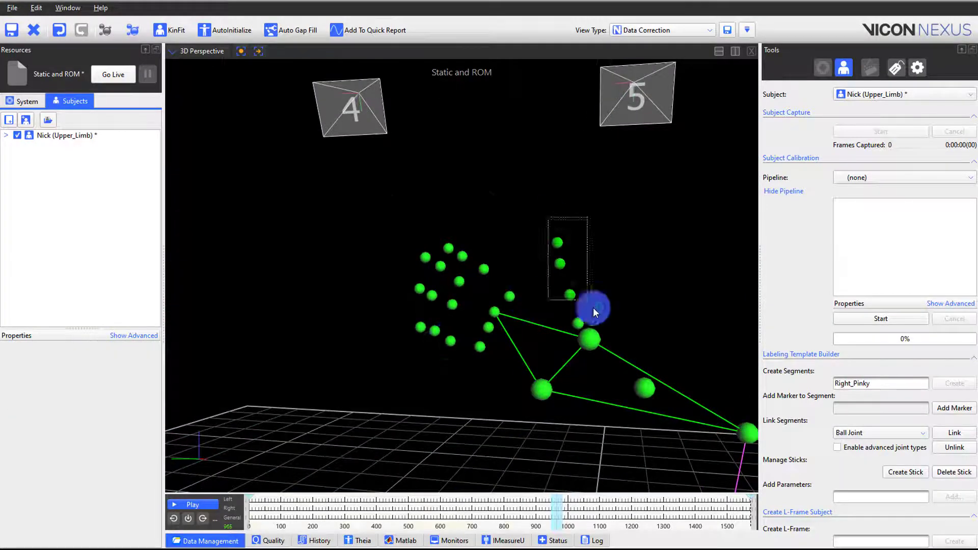
{"action": "left_click", "coordinate": [149, 361]}
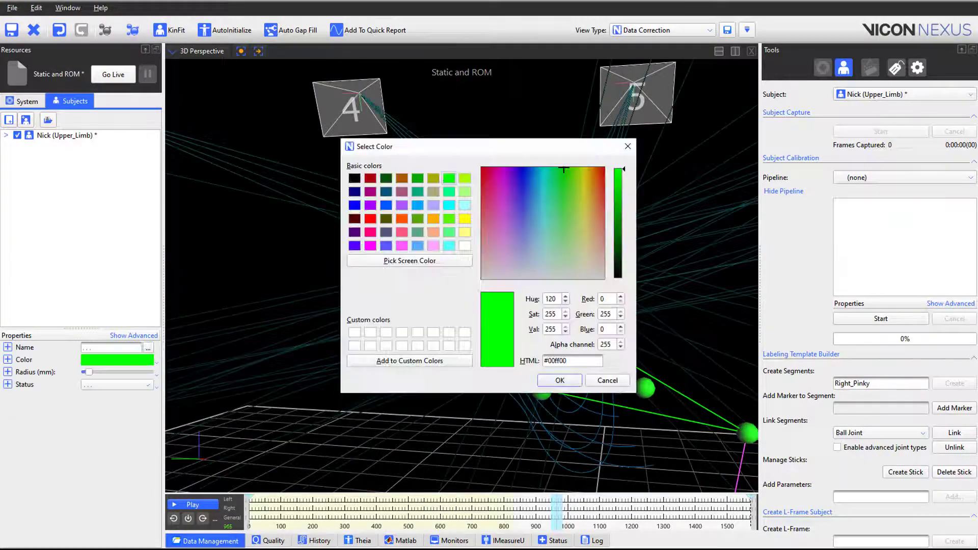
{"action": "left_click", "coordinate": [473, 251]}
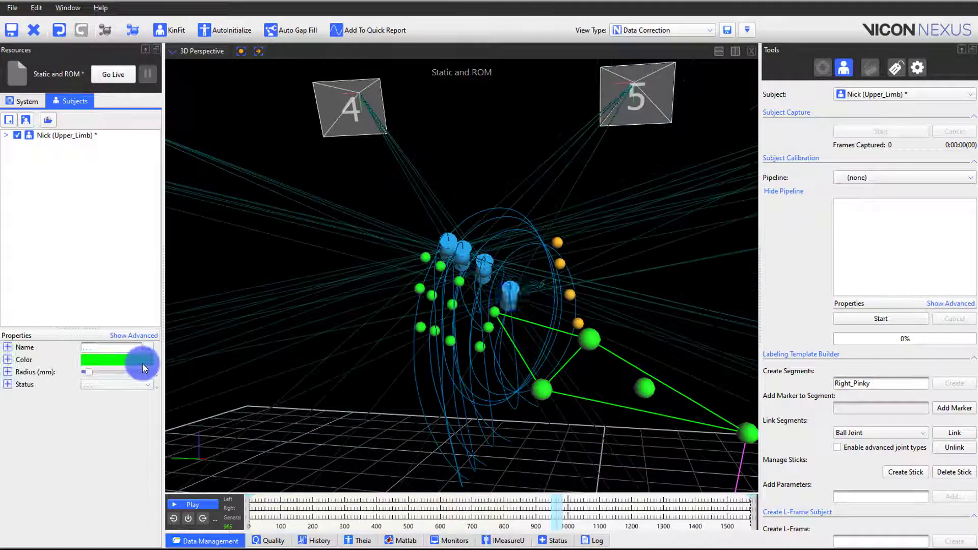
{"action": "left_click", "coordinate": [555, 383]}
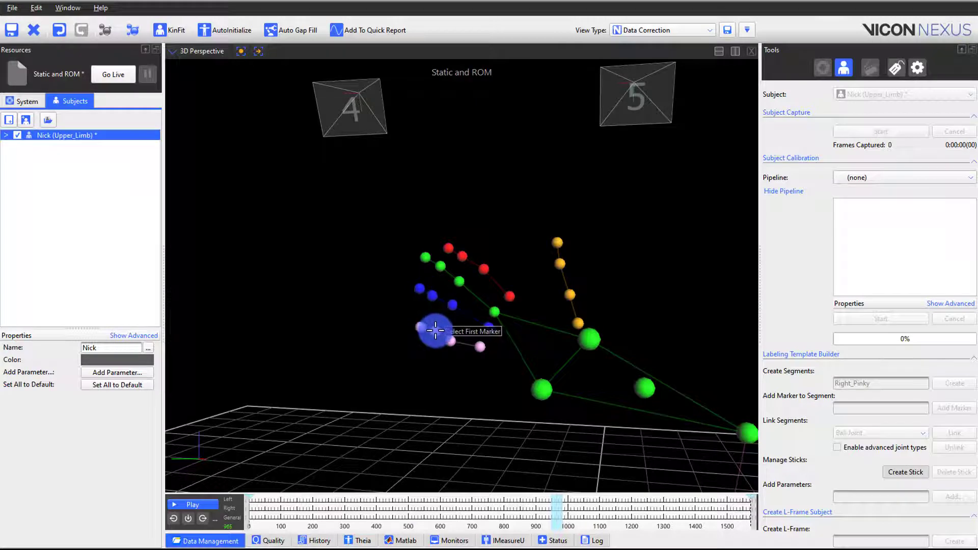
{"action": "left_click", "coordinate": [436, 330]}
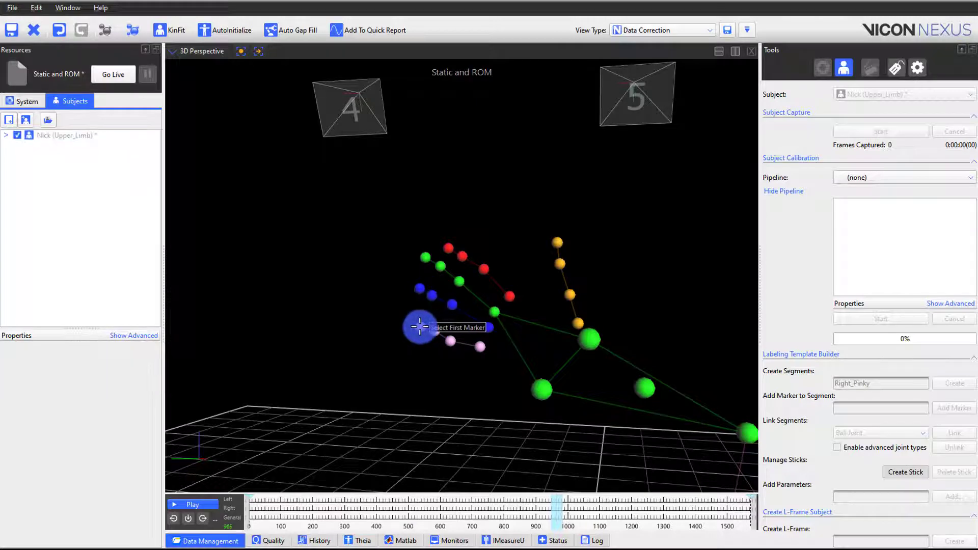
{"action": "left_click", "coordinate": [905, 472]}
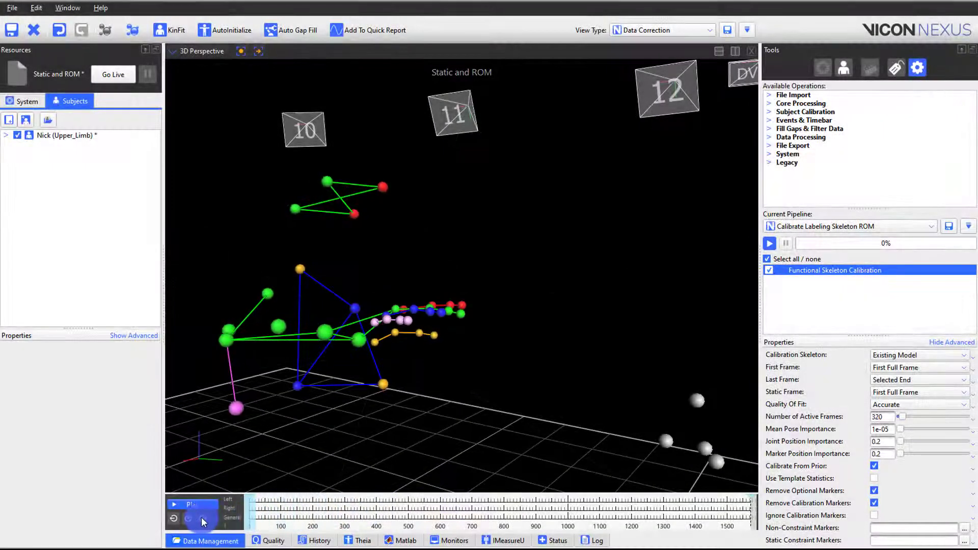
Step: Review frames 661 to 1133, then run Calibrate Labeling Skeleton ROM keeping calibration markers
{"action": "left_click_drag", "start_coordinate": [254, 512], "coordinate": [600, 507]}
{"action": "left_click_drag", "start_coordinate": [556, 377], "coordinate": [525, 351]}
{"action": "left_click_drag", "start_coordinate": [591, 512], "coordinate": [741, 524]}
{"action": "left_click_drag", "start_coordinate": [570, 415], "coordinate": [703, 317]}
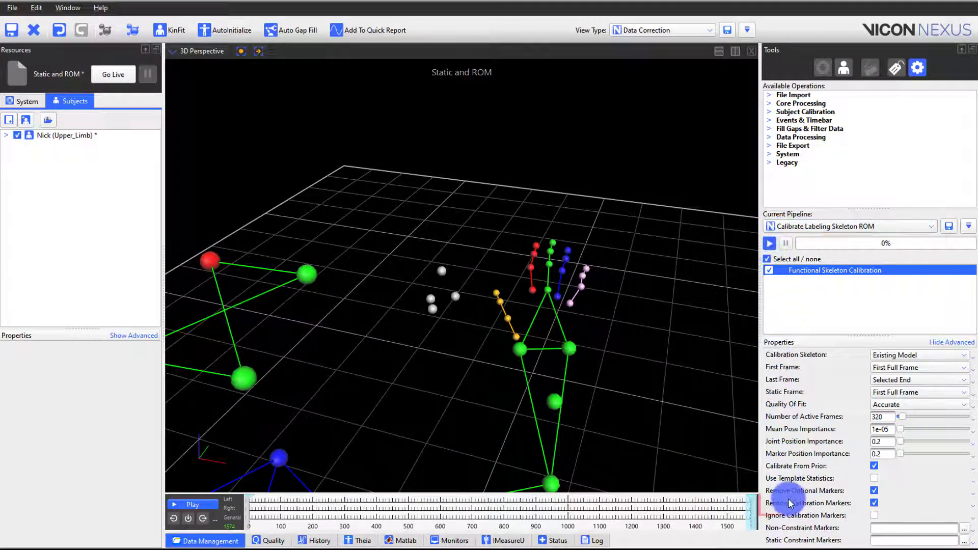
{"action": "left_click", "coordinate": [875, 504]}
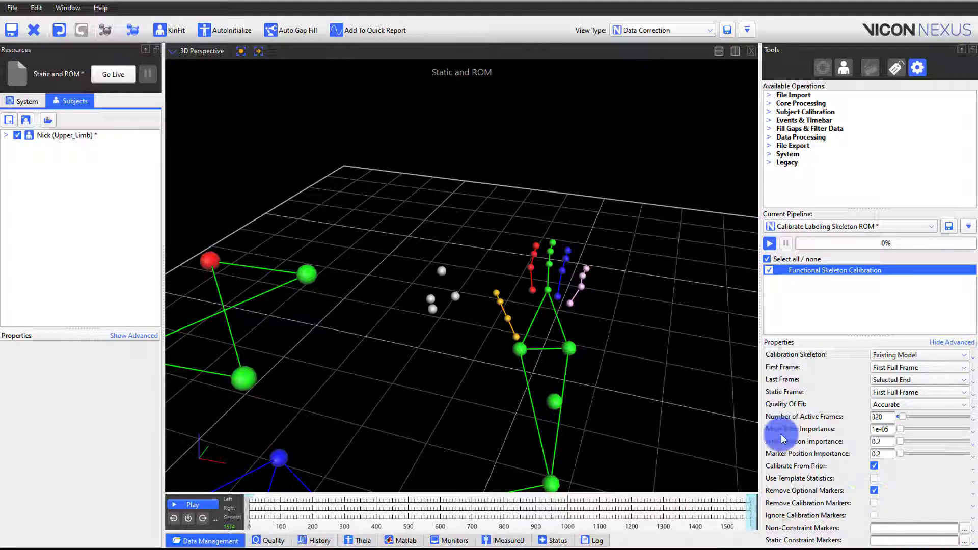
{"action": "left_click", "coordinate": [771, 244]}
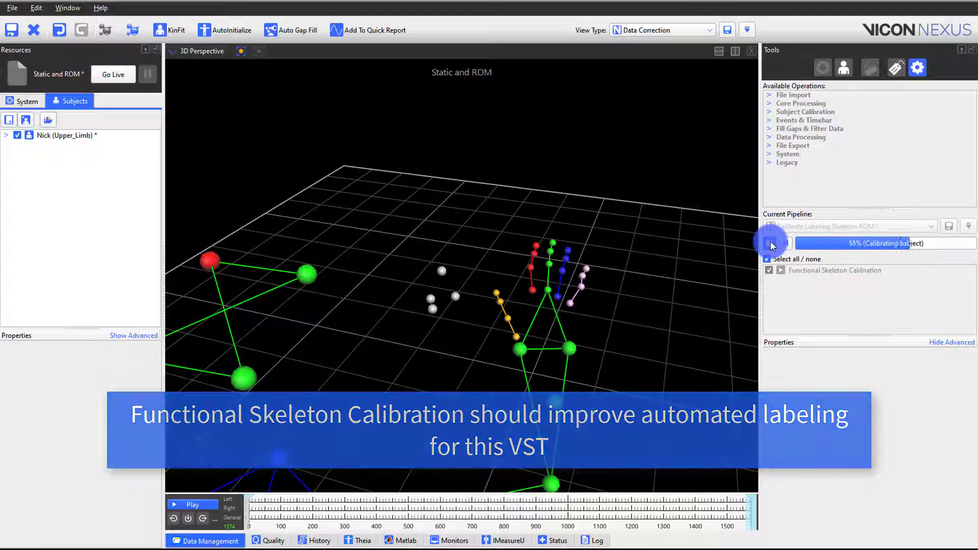
Step: Start an empty pipeline and add Subject Calibration's Update Skeleton Parameters operation
{"action": "left_click", "coordinate": [974, 236]}
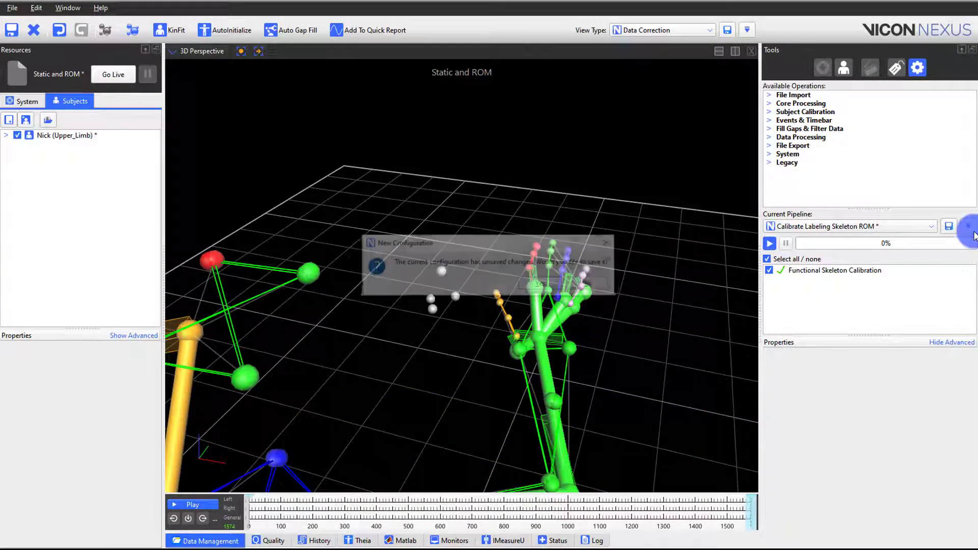
{"action": "left_click", "coordinate": [600, 287]}
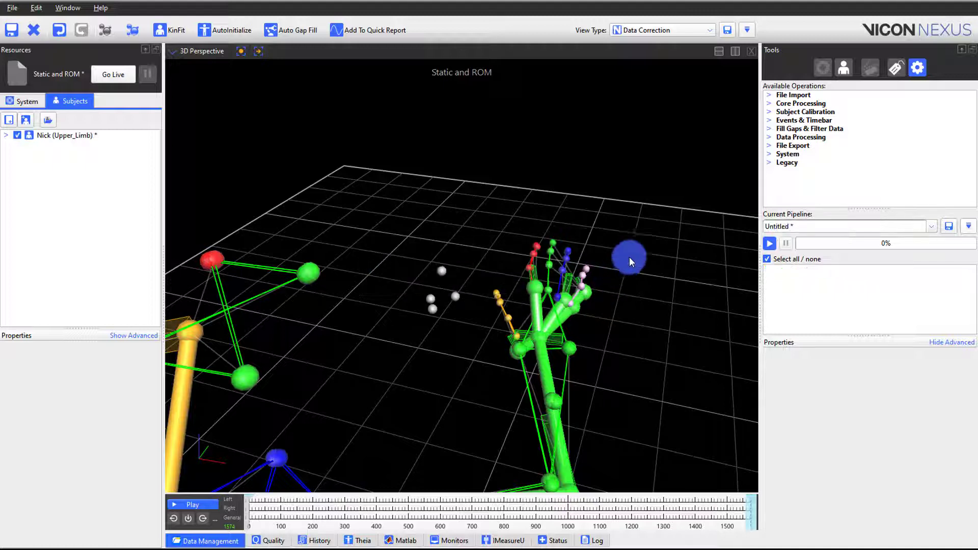
{"action": "left_click", "coordinate": [769, 112]}
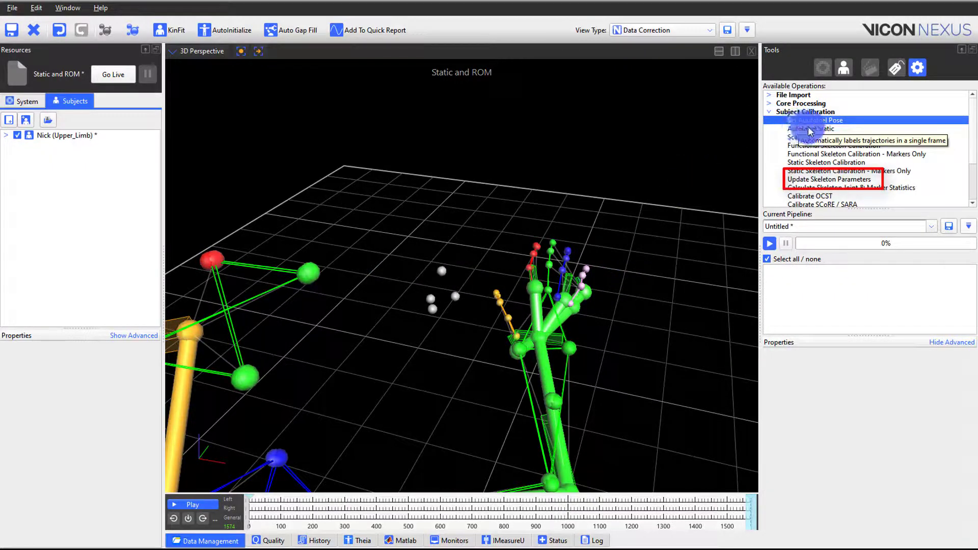
{"action": "left_click", "coordinate": [855, 179]}
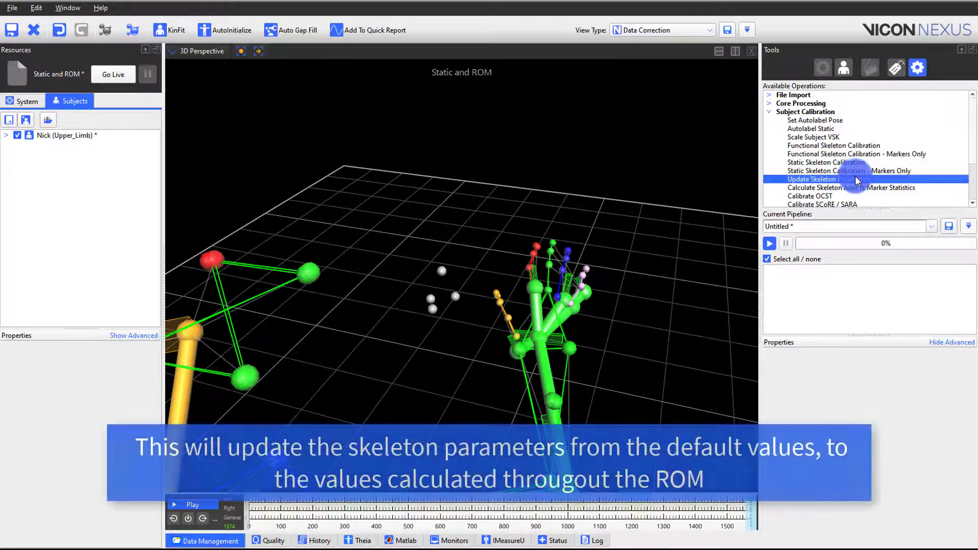
{"action": "double_click", "coordinate": [856, 179]}
Step: Enable skeleton parameter and joint range updates, then run the pipeline
{"action": "left_click", "coordinate": [859, 271]}
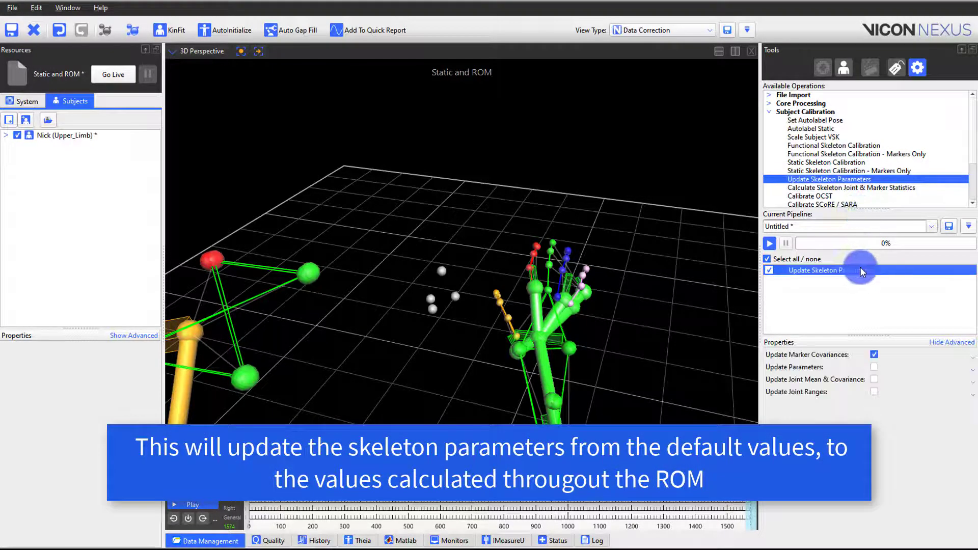
{"action": "left_click", "coordinate": [873, 368]}
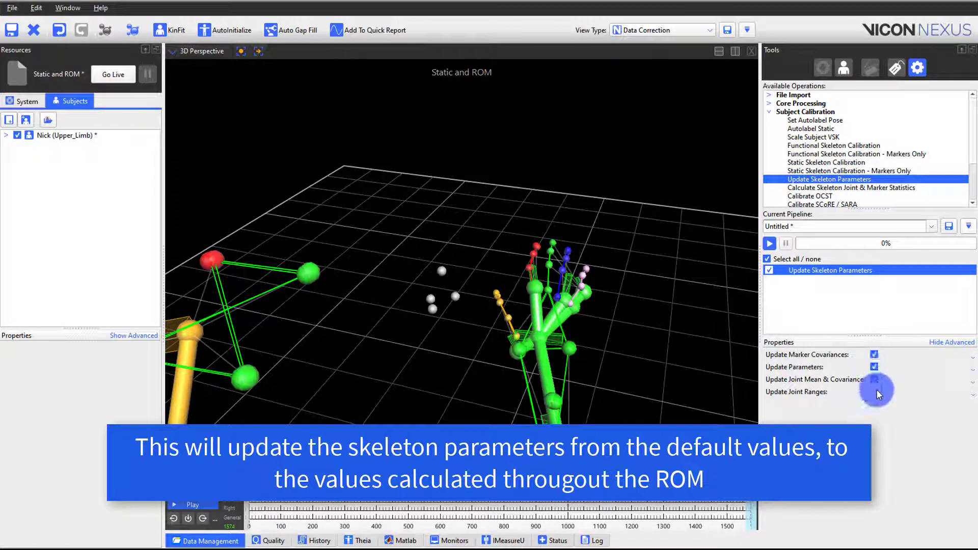
{"action": "left_click", "coordinate": [875, 392]}
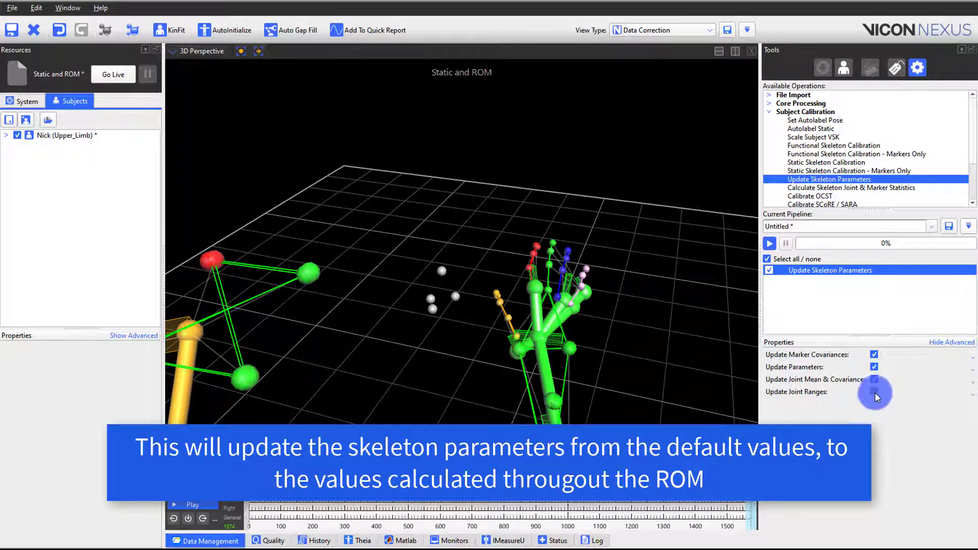
{"action": "left_click", "coordinate": [773, 242]}
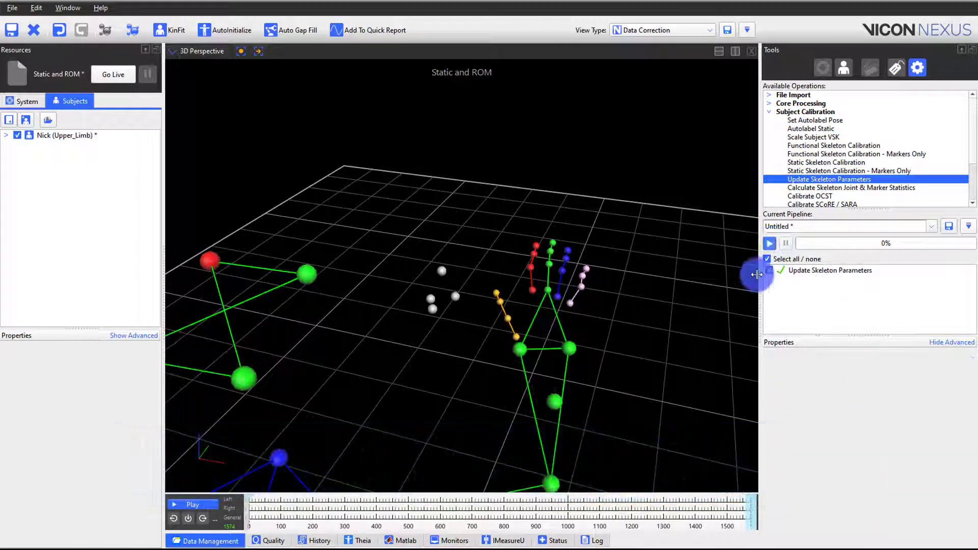
{"action": "left_click_drag", "start_coordinate": [395, 336], "coordinate": [628, 352]}
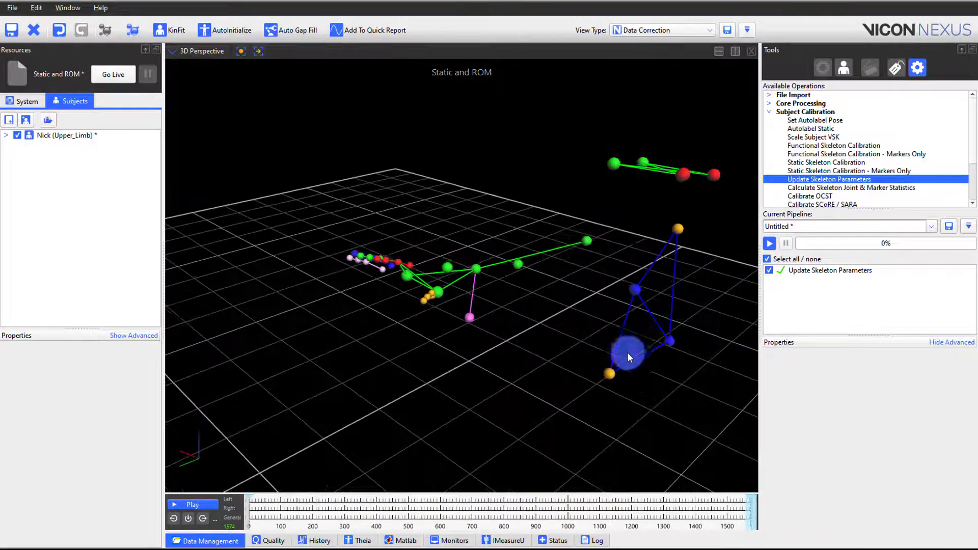
Step: Split the view with a Subject Viewer pane and scrub to a base-pose frame
{"action": "left_click", "coordinate": [734, 50]}
{"action": "left_click", "coordinate": [504, 51]}
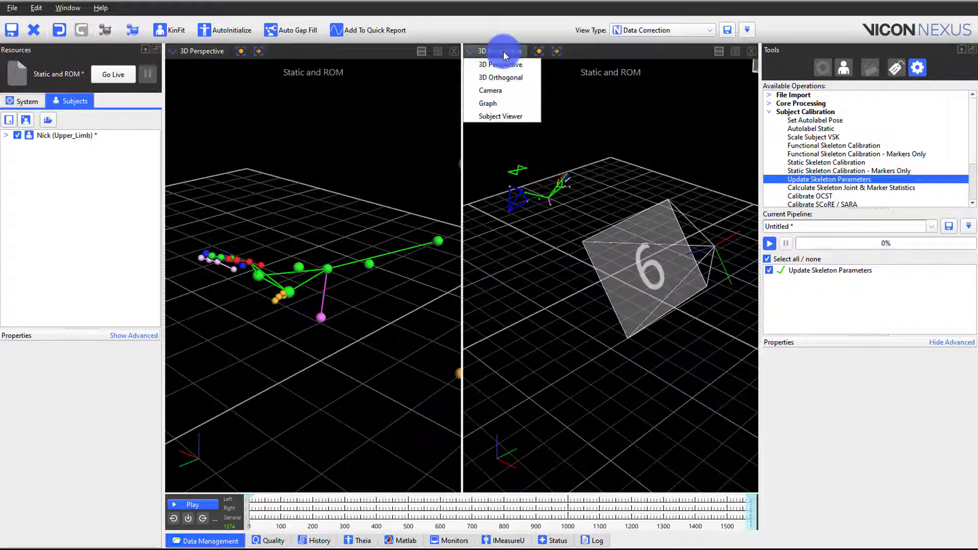
{"action": "left_click", "coordinate": [497, 116]}
{"action": "right_click_drag", "start_coordinate": [592, 319], "coordinate": [640, 396]}
{"action": "left_click_drag", "start_coordinate": [639, 396], "coordinate": [601, 365]}
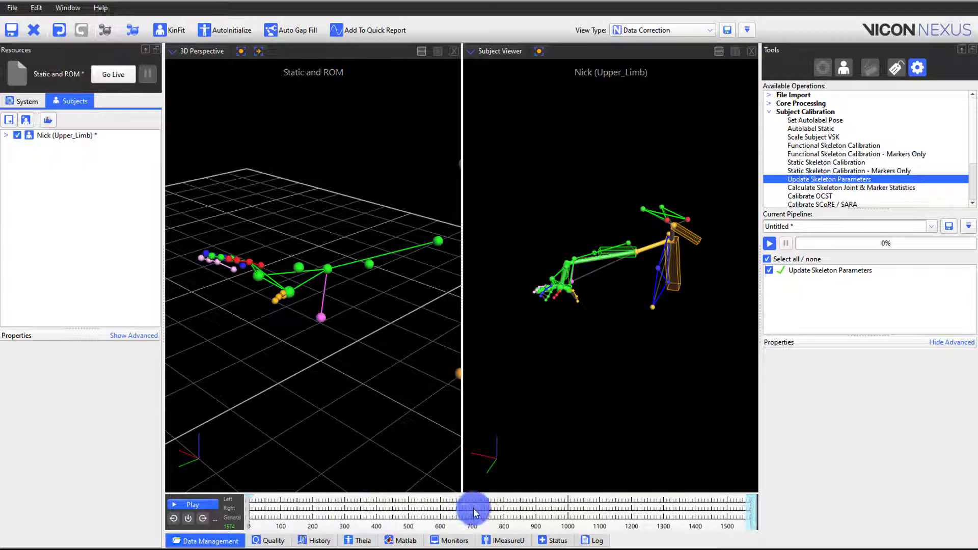
{"action": "left_click_drag", "start_coordinate": [616, 509], "coordinate": [604, 540]}
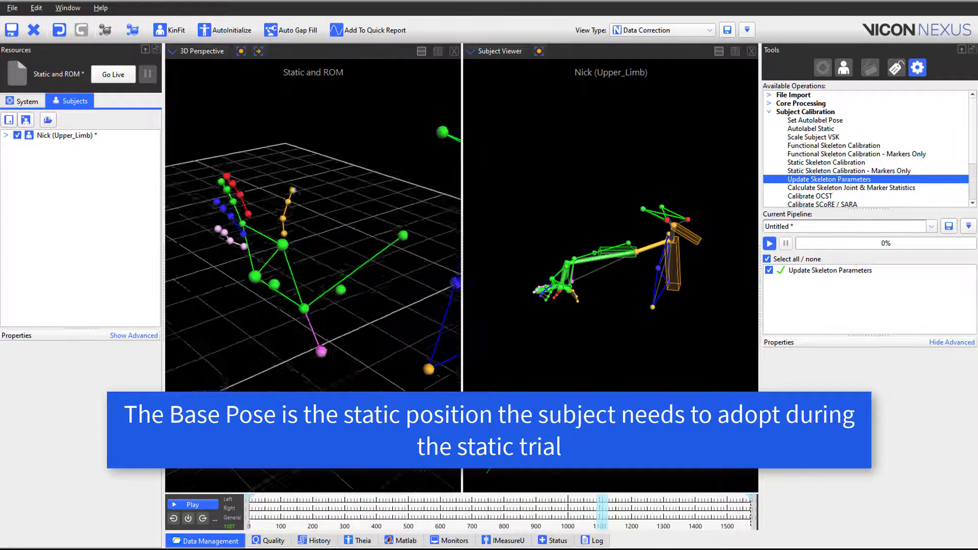
{"action": "left_click_drag", "start_coordinate": [438, 364], "coordinate": [453, 366]}
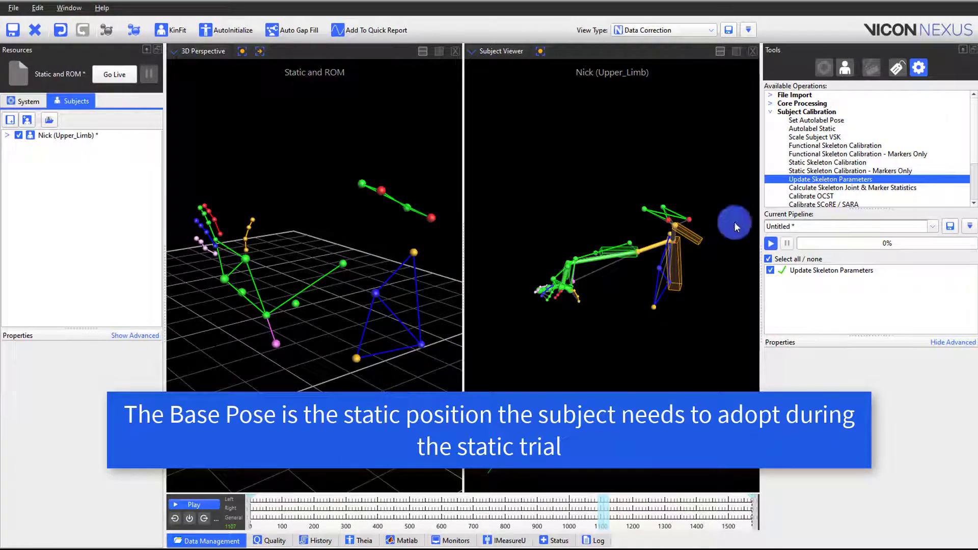
Step: KinFit the skeleton to this frame and run only the Set Autolabel Pose step
{"action": "left_click", "coordinate": [817, 122]}
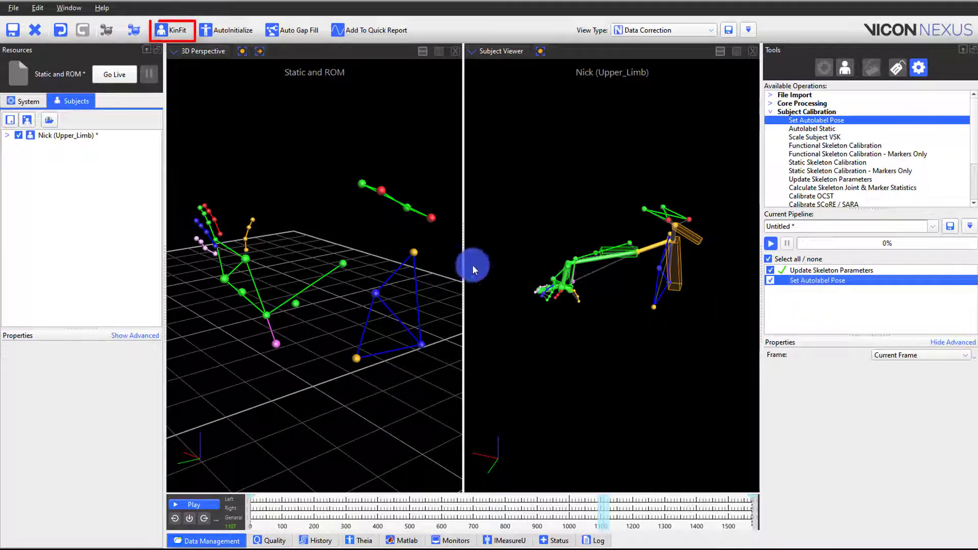
{"action": "left_click", "coordinate": [179, 32]}
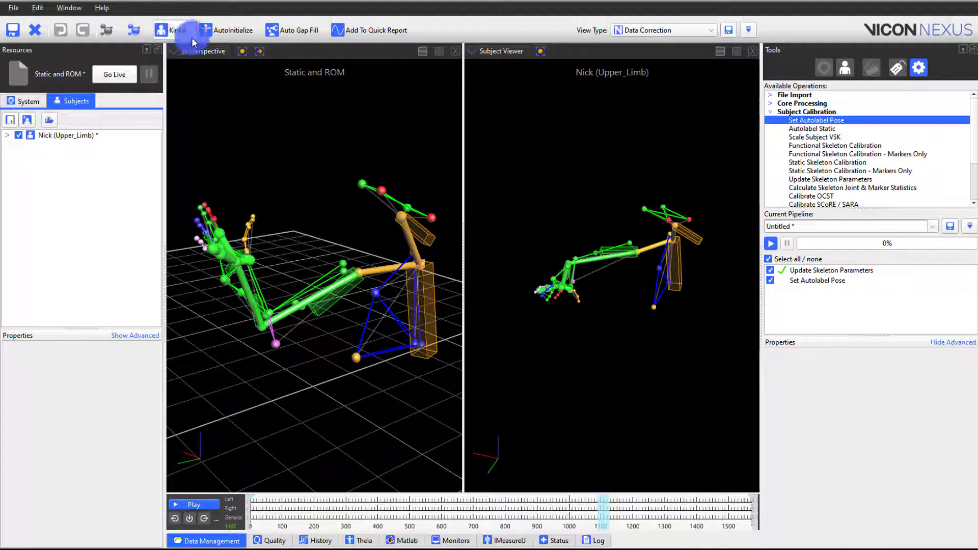
{"action": "left_click", "coordinate": [811, 282]}
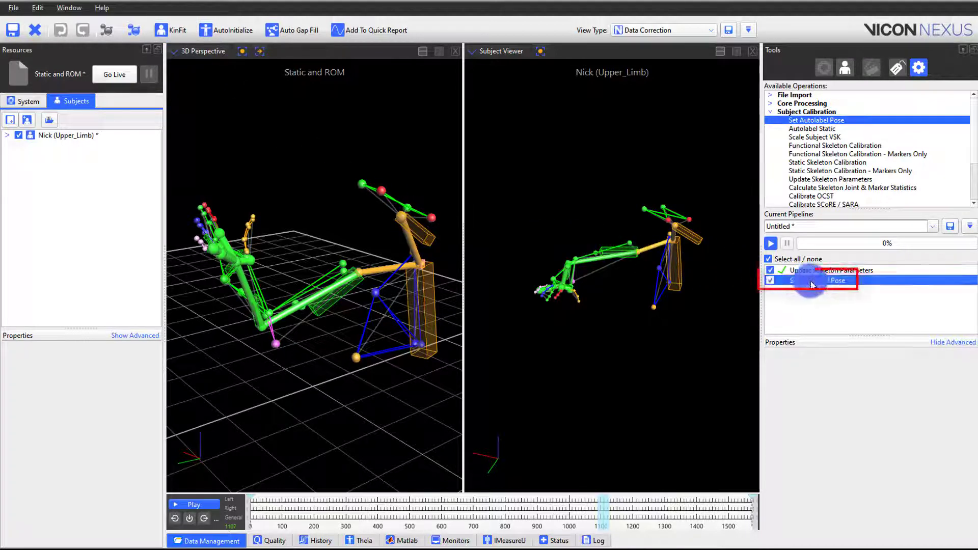
{"action": "right_click", "coordinate": [812, 283]}
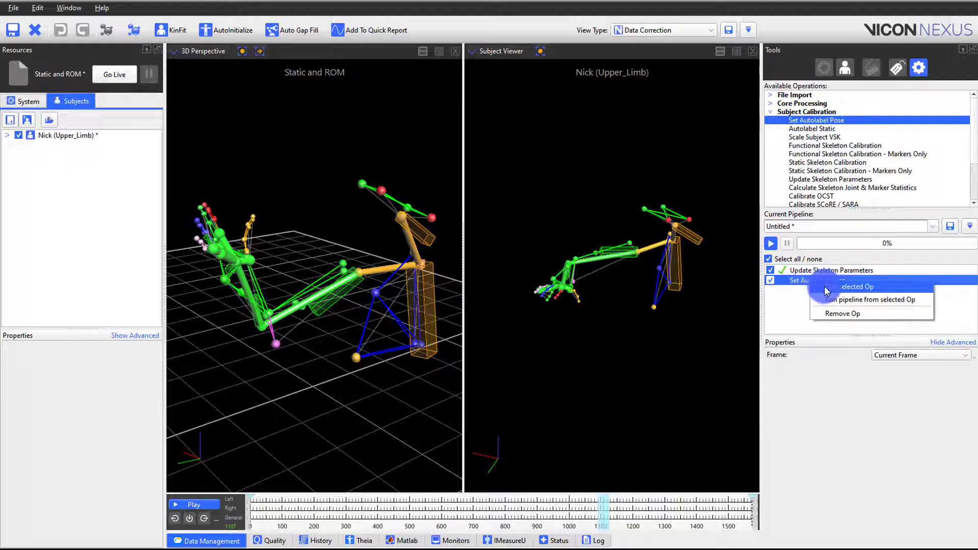
{"action": "left_click", "coordinate": [827, 288]}
{"action": "left_click_drag", "start_coordinate": [690, 351], "coordinate": [694, 301]}
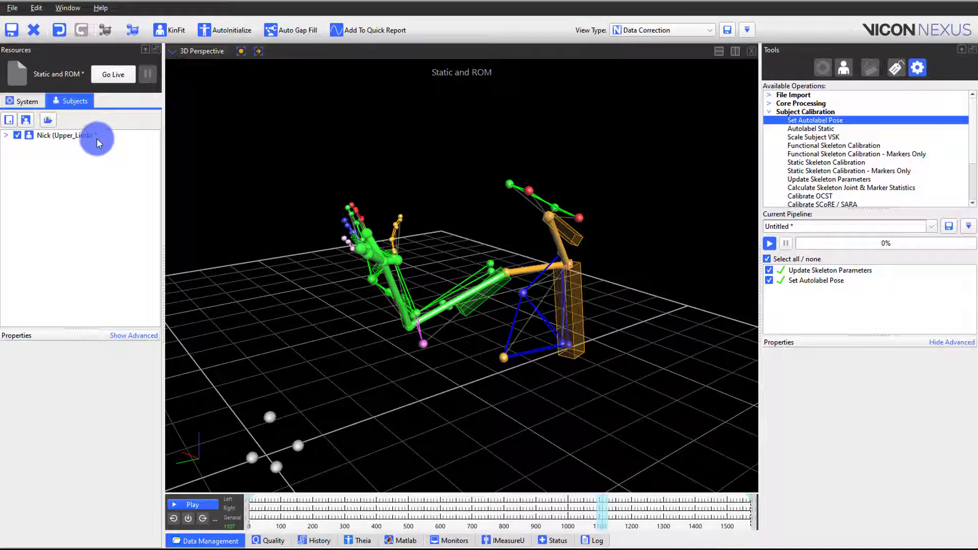
Step: Save the subject's labelling skeleton as a new template named Upper_Limb_with_fingers.vst and attach it
{"action": "left_click", "coordinate": [97, 139]}
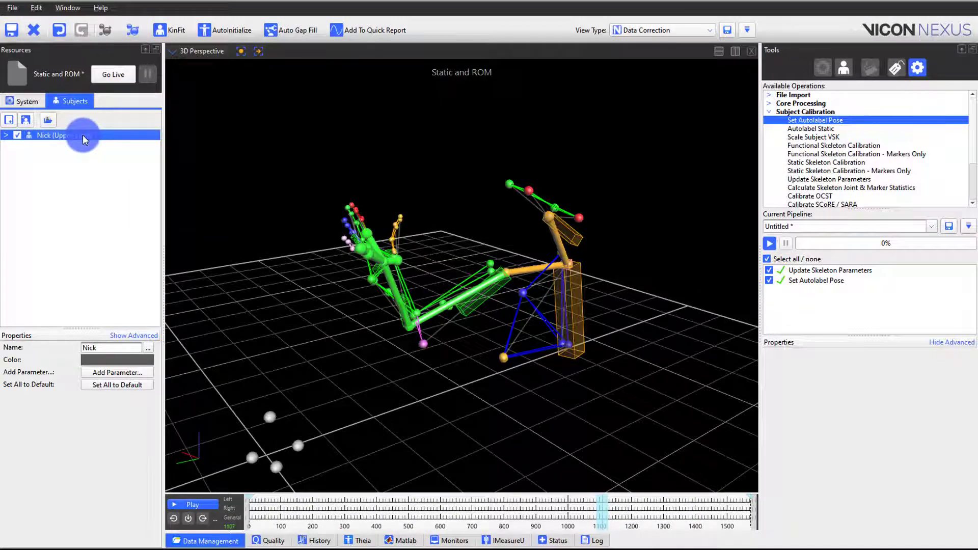
{"action": "right_click", "coordinate": [84, 138]}
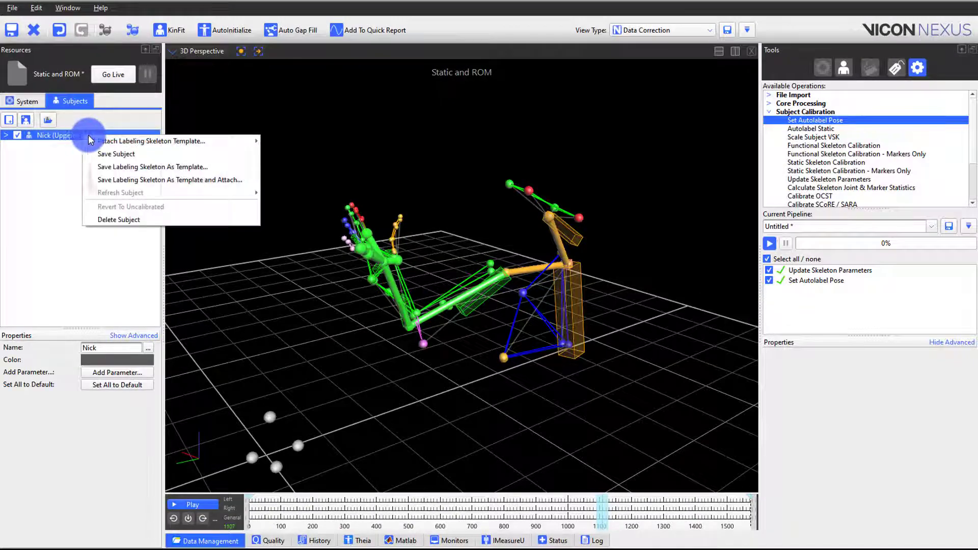
{"action": "left_click", "coordinate": [200, 180]}
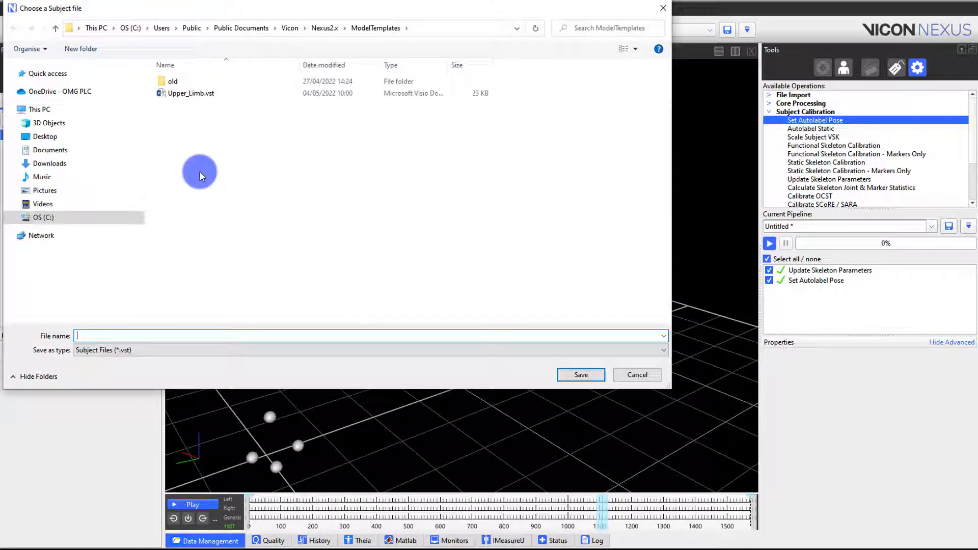
{"action": "left_click", "coordinate": [209, 94]}
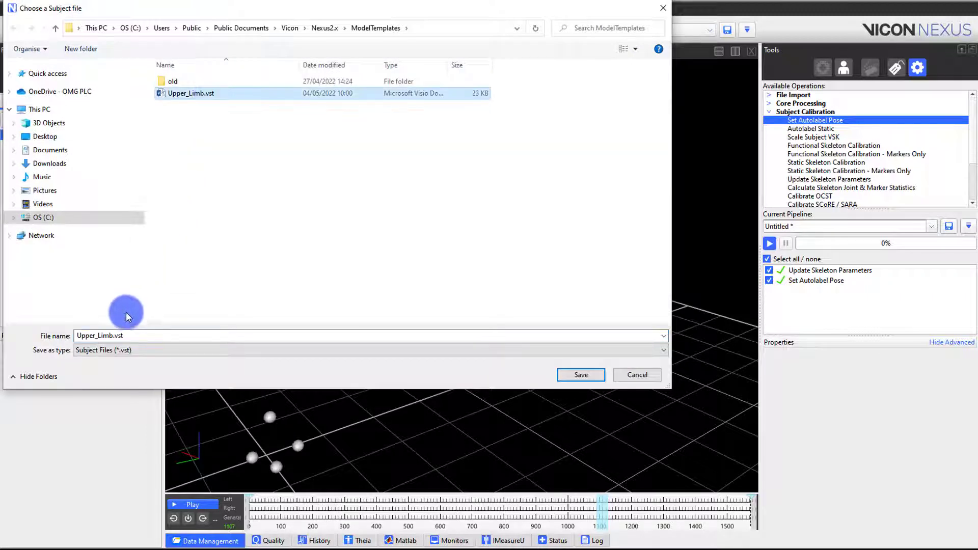
{"action": "left_click", "coordinate": [102, 336]}
{"action": "left_click", "coordinate": [113, 336]}
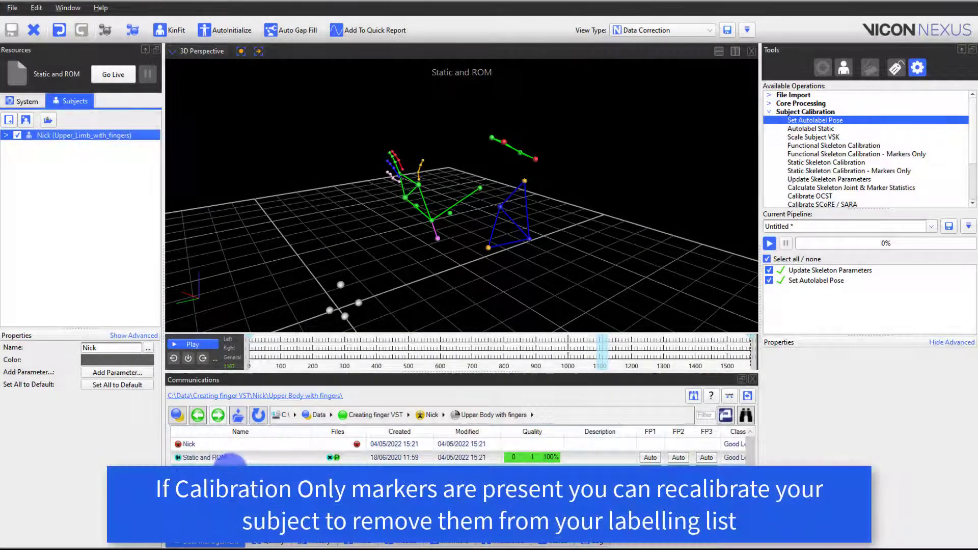
Step: Load Reaching Task 01, reconstruct and auto-label it, then play back the labelled arm and fingers
{"action": "double_click", "coordinate": [231, 464]}
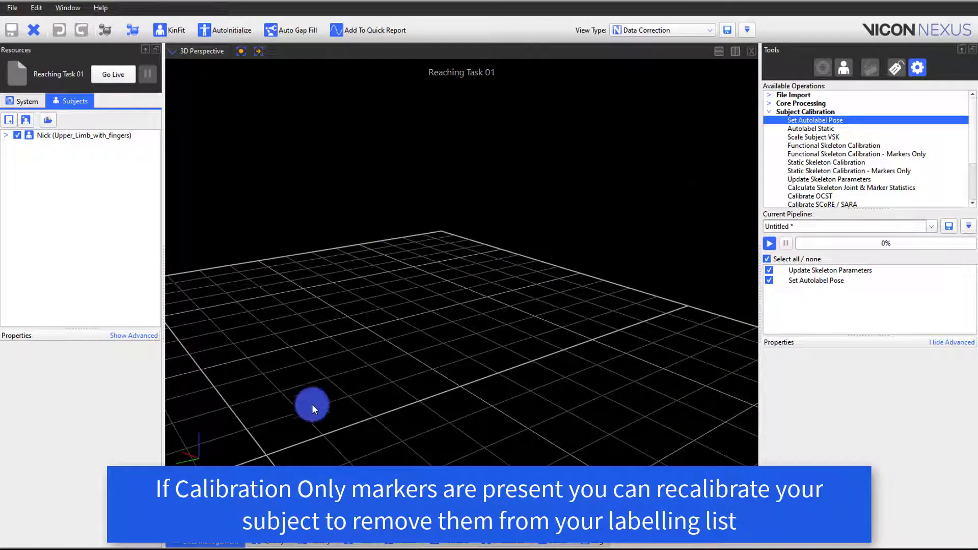
{"action": "left_click", "coordinate": [133, 30]}
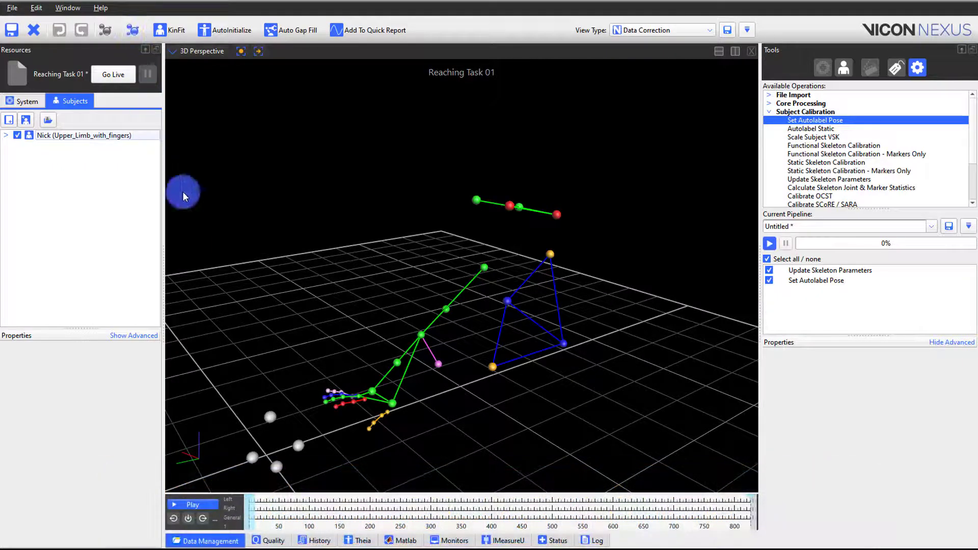
{"action": "left_click_drag", "start_coordinate": [328, 328], "coordinate": [468, 314]}
{"action": "left_click", "coordinate": [240, 53]}
{"action": "key", "text": "space"}
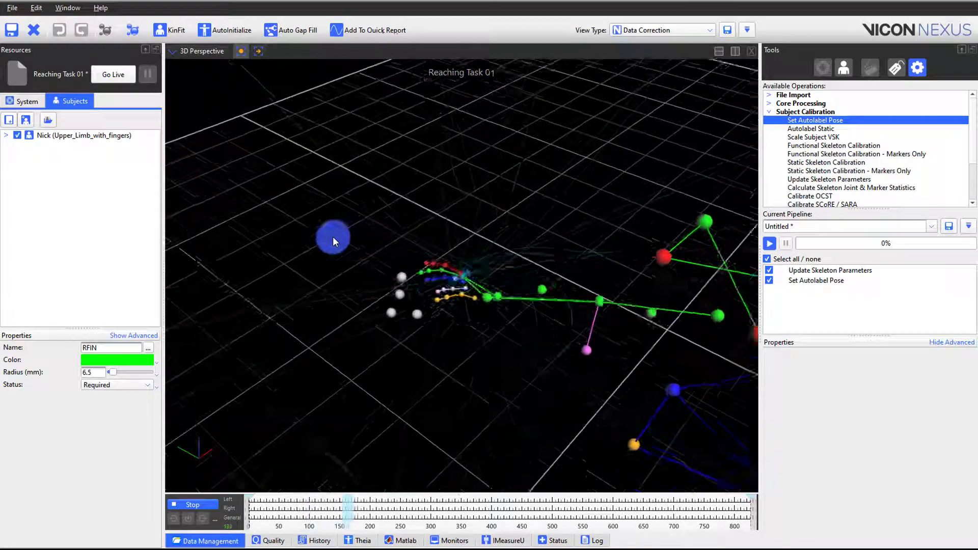